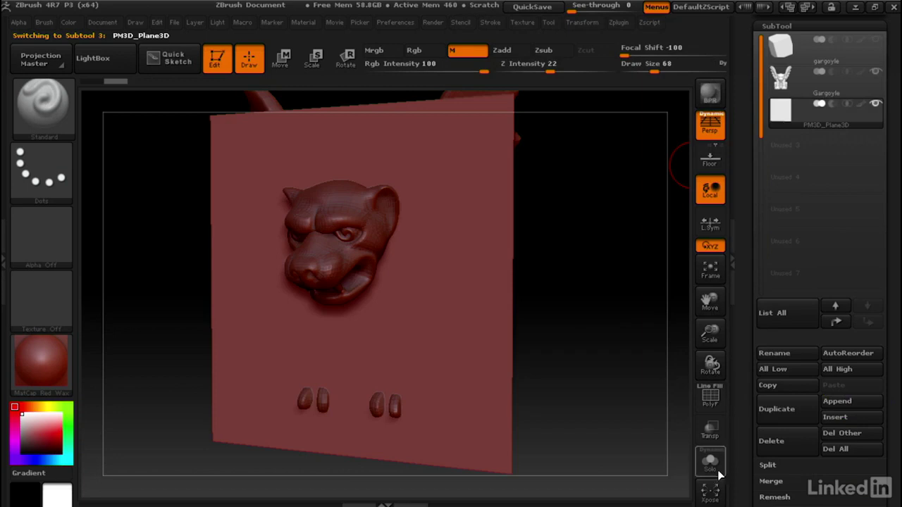
Isolate the plane subtool and display its wireframe.
click(711, 463)
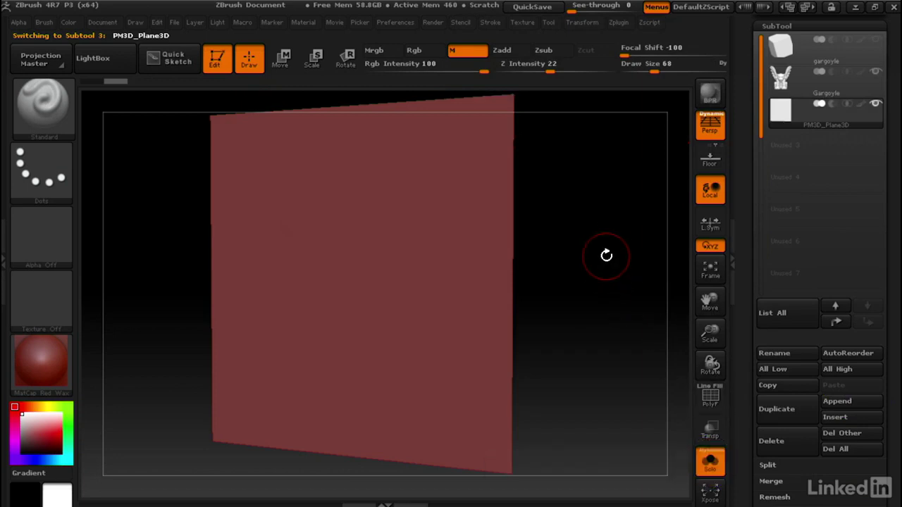
key(shift+f)
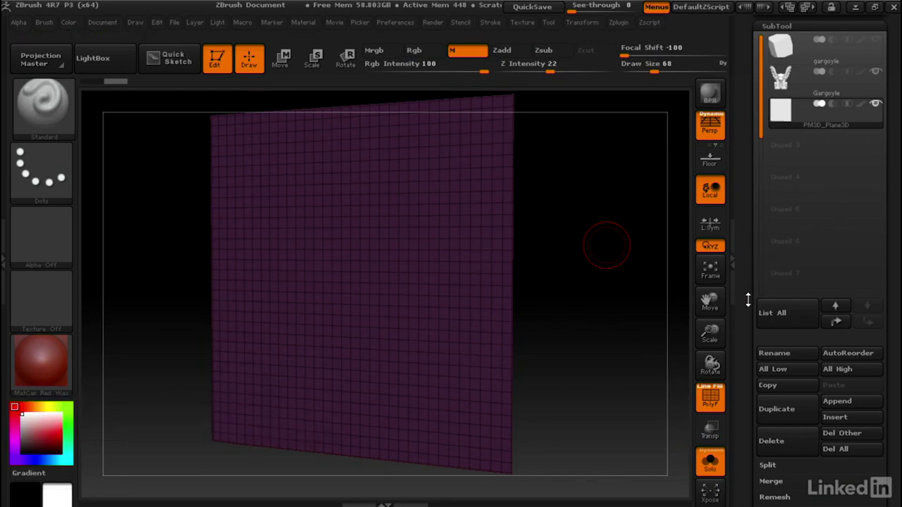
Reconstruct the plane's lower subdivision levels repeatedly until its base mesh is as coarse as possible.
drag(748, 301, 746, 279)
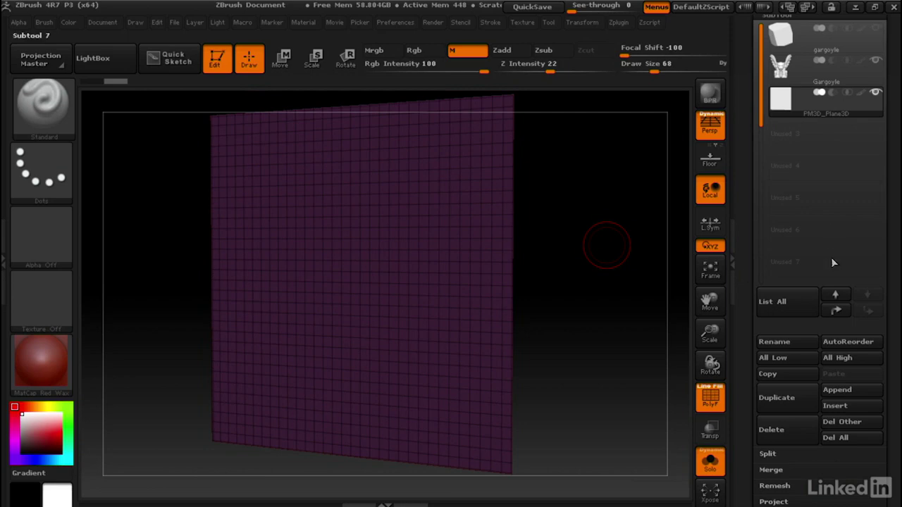
drag(745, 328, 745, 426)
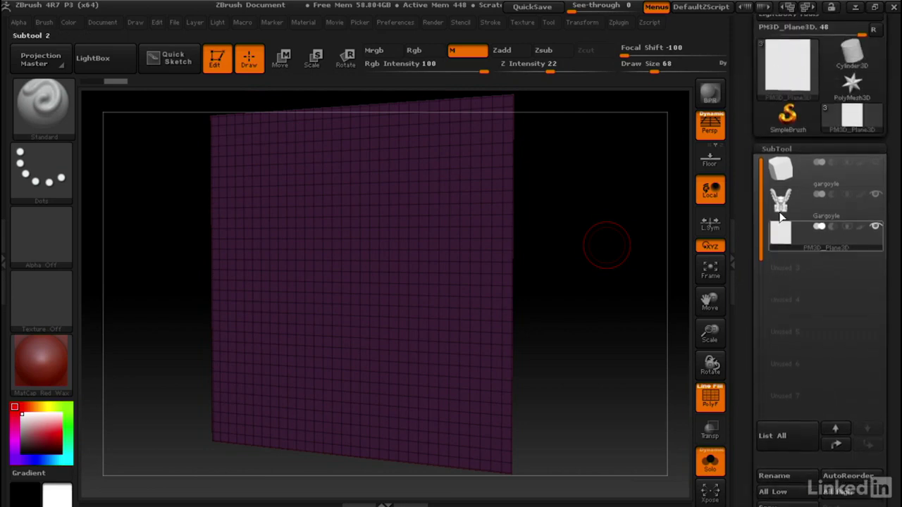
drag(749, 207, 760, 102)
click(776, 477)
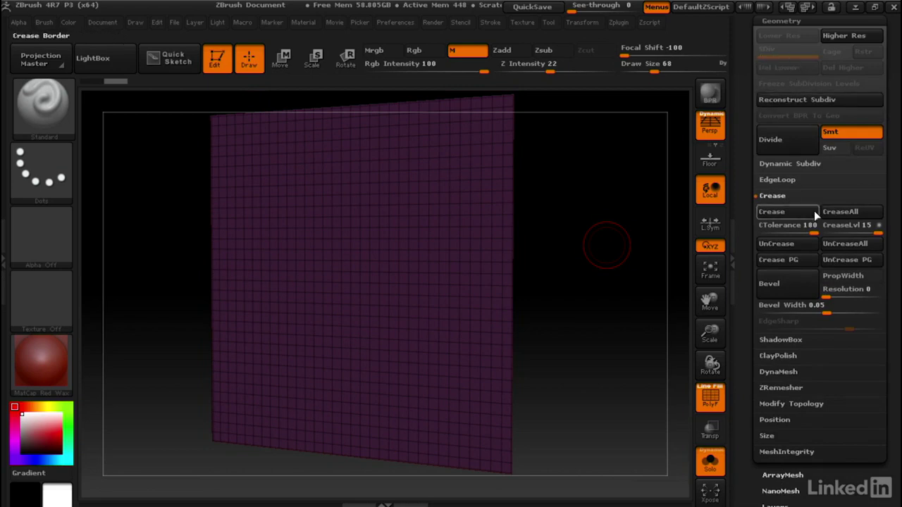
click(791, 101)
click(787, 98)
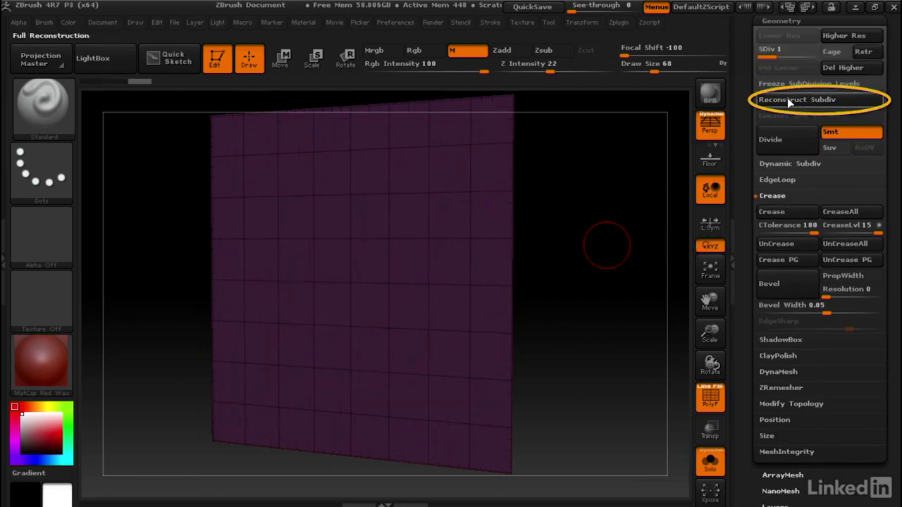
click(788, 98)
click(787, 97)
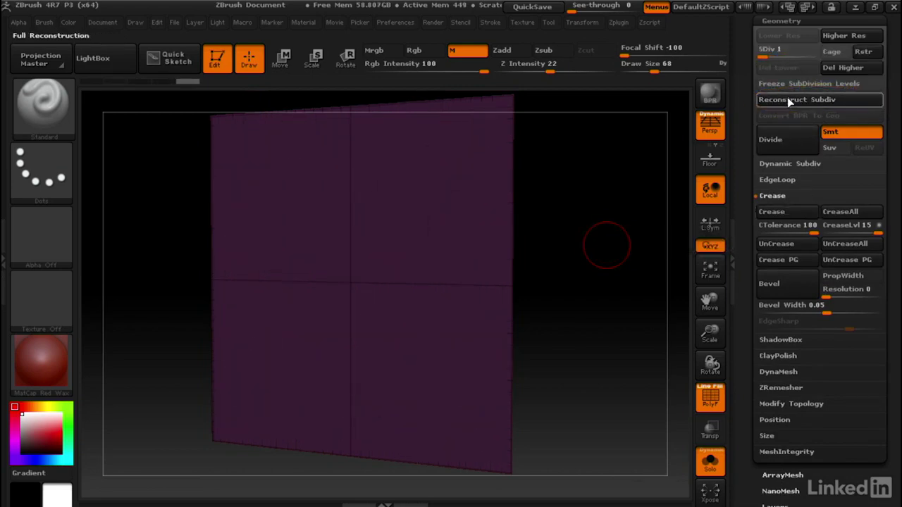
click(790, 99)
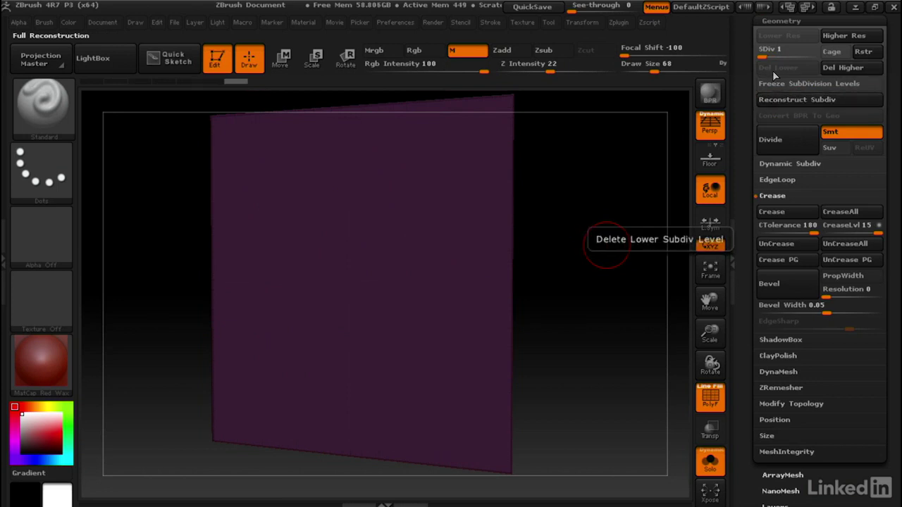
Raise the plane to subdivision level 10 and hide its wireframe.
drag(764, 55, 814, 55)
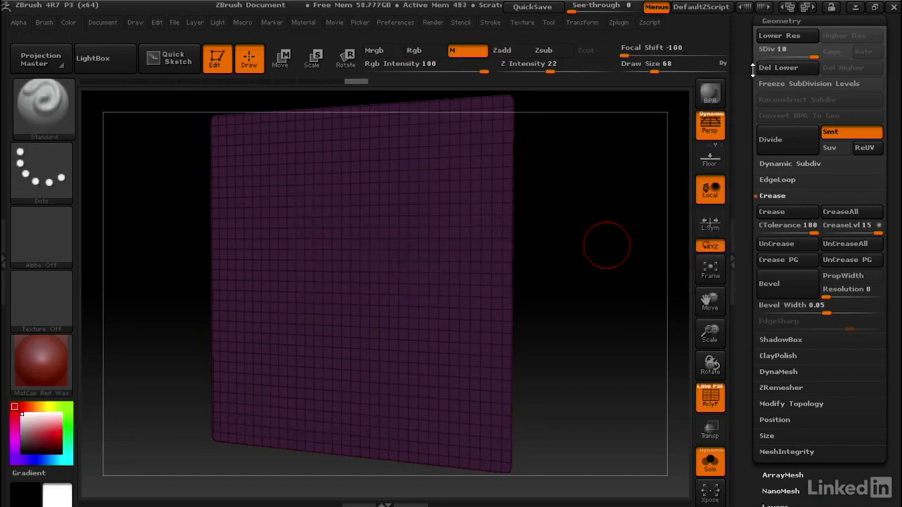
key(shift+f)
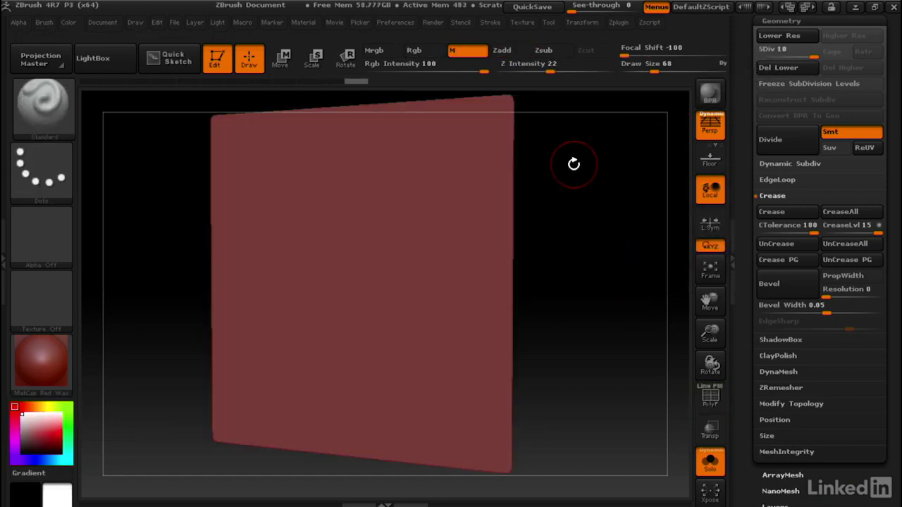
shift+drag(577, 167, 470, 185)
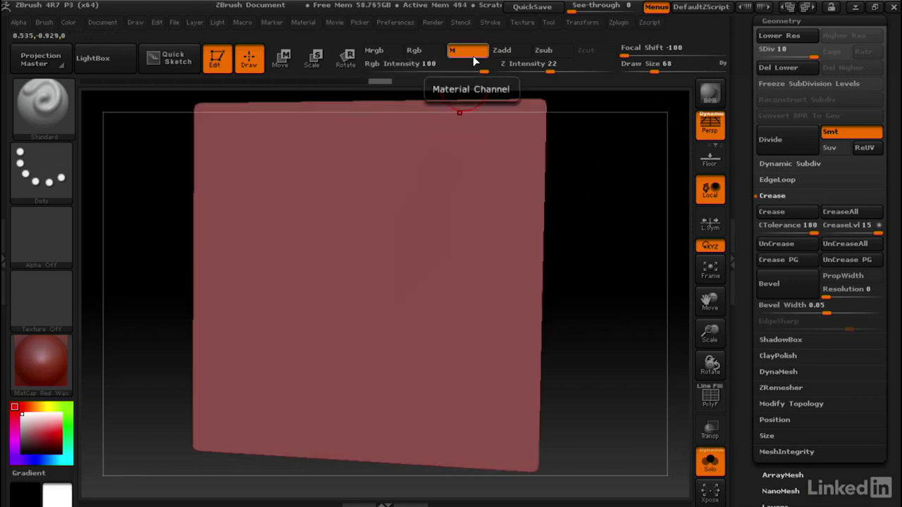
Enable Zadd with the material channel off for the Standard brush and try a looping stroke on the plane.
click(514, 50)
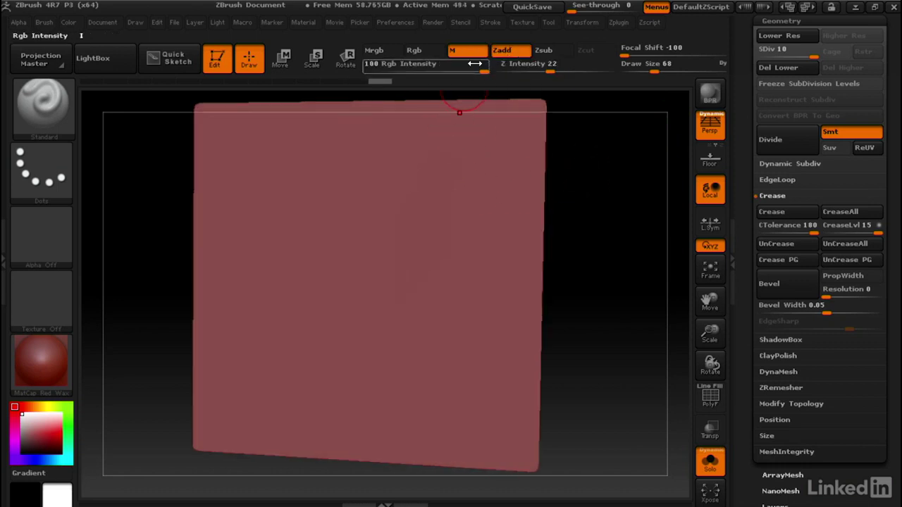
click(417, 52)
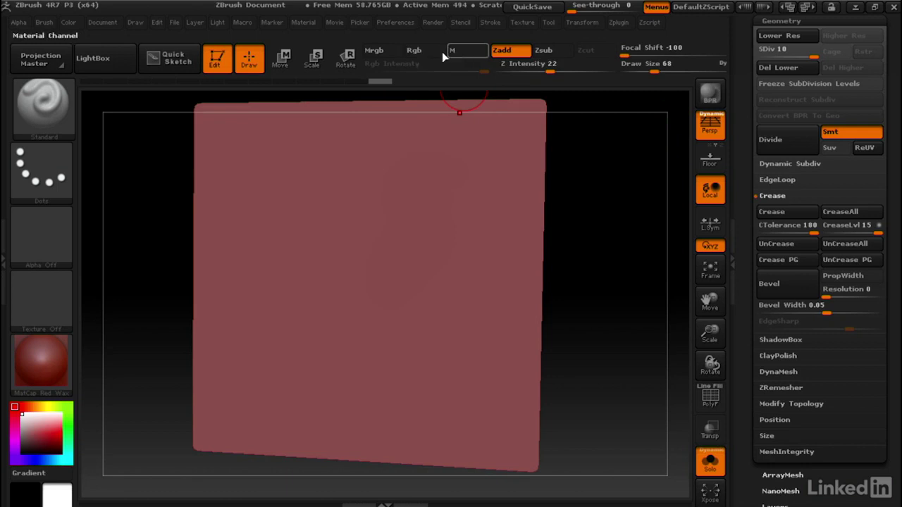
mouse_move(455, 175)
mouse_down()
mouse_move(416, 215)
mouse_move(384, 300)
mouse_move(381, 252)
mouse_move(330, 229)
mouse_move(318, 245)
mouse_up()
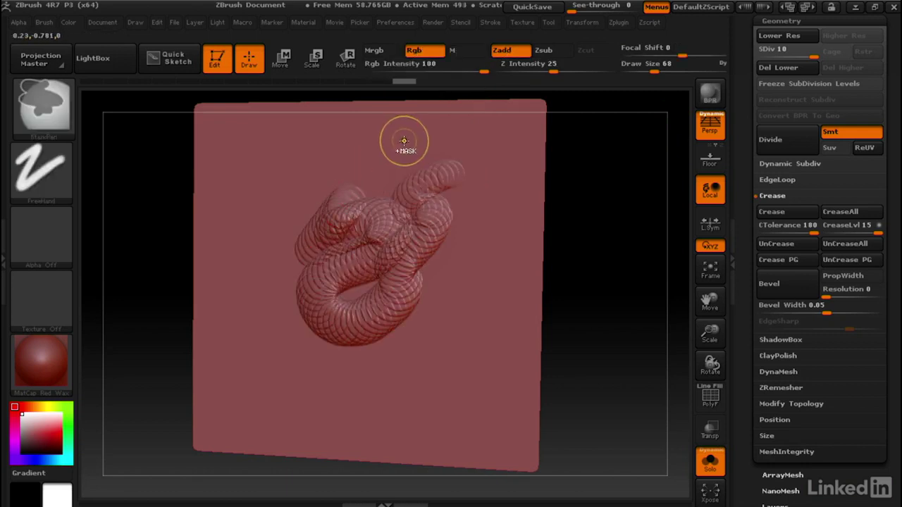
key(ctrl+z)
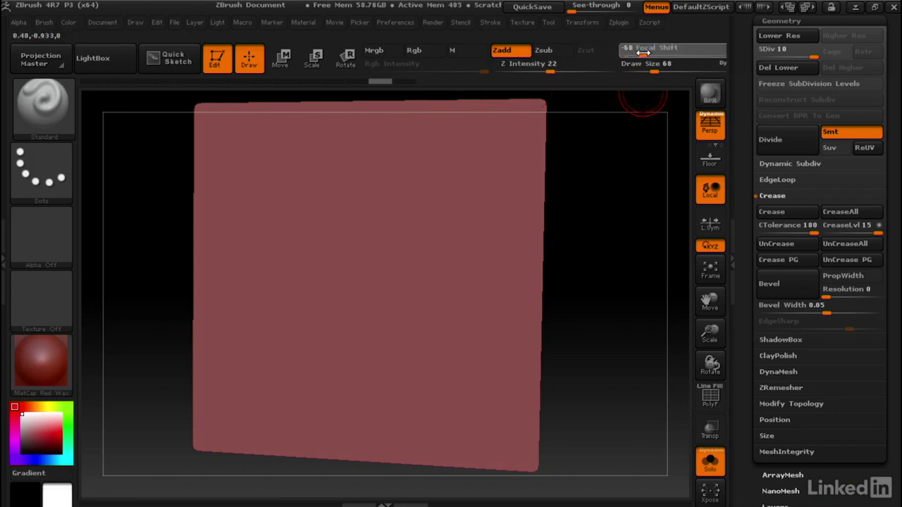
Set the Focal Shift to 0 and try another looping Standard brush stroke on the plane.
drag(641, 51, 682, 51)
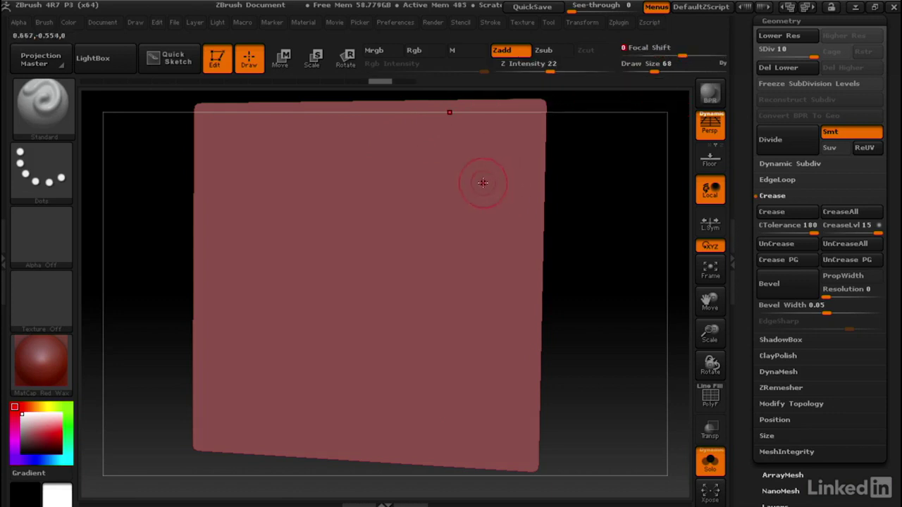
mouse_move(475, 172)
mouse_down()
mouse_move(403, 193)
mouse_move(376, 279)
mouse_move(337, 261)
mouse_up()
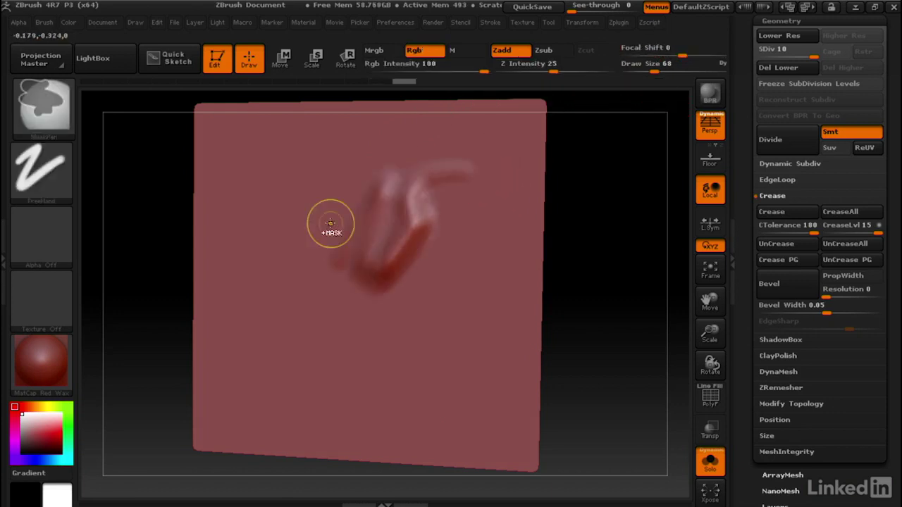
key(ctrl+z)
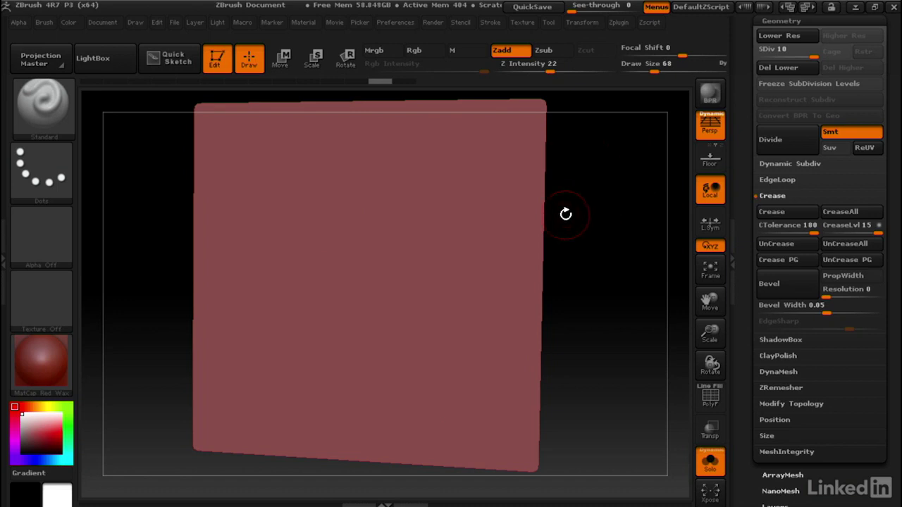
Choose the Dam_Standard brush with a Draw Size of 136 and try a wavy groove across the plane.
key(b)
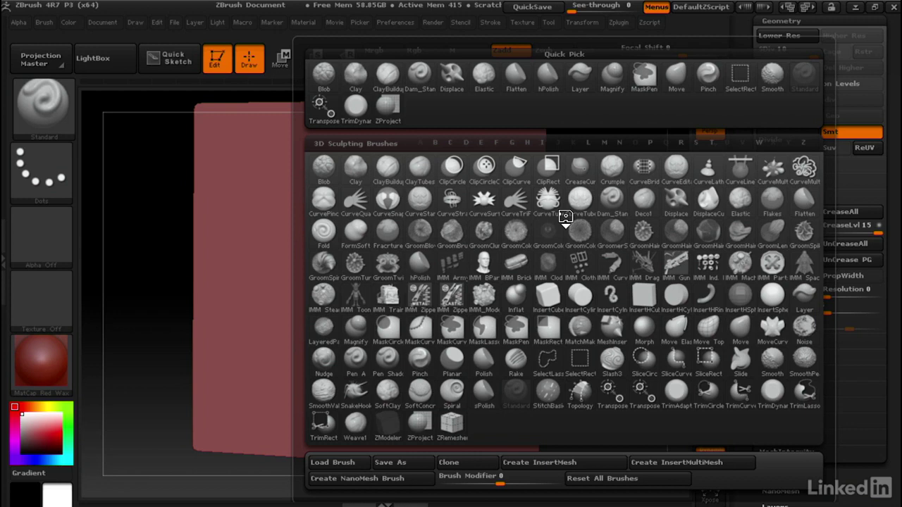
key(d)
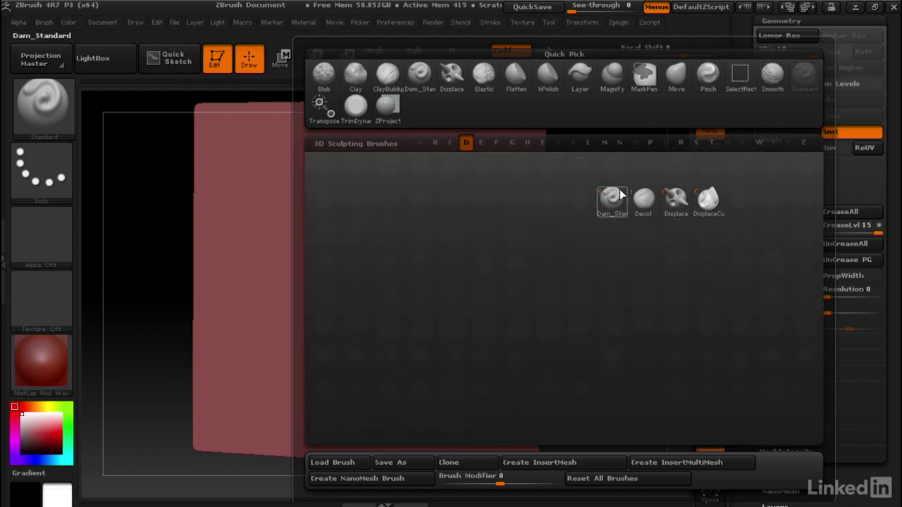
mouse_move(611, 202)
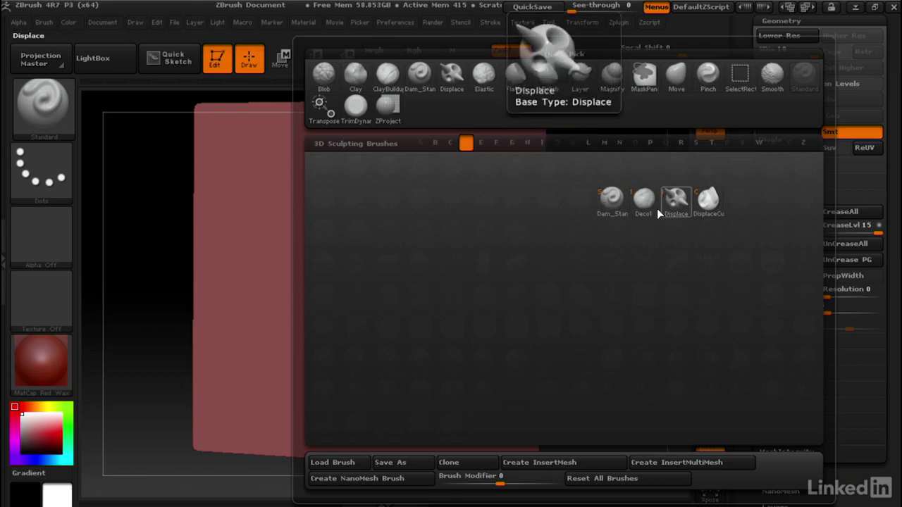
click(613, 202)
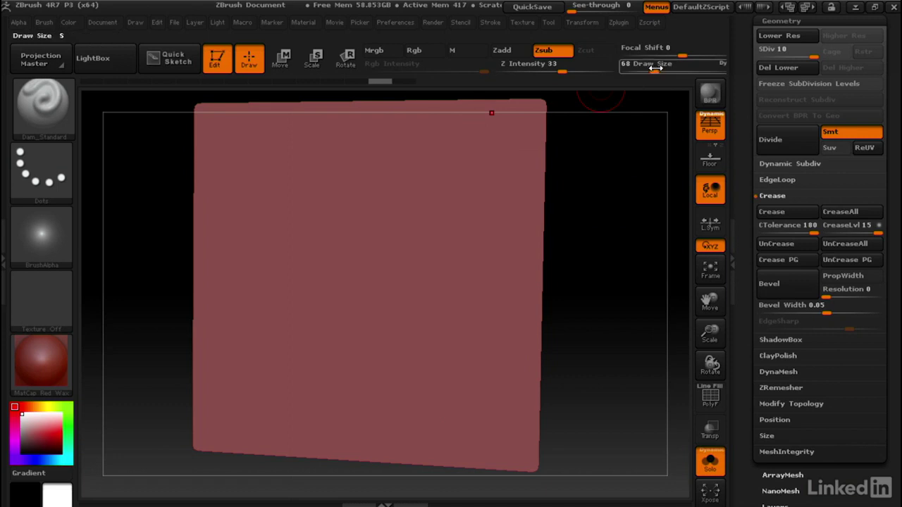
drag(655, 68, 665, 68)
mouse_move(479, 147)
mouse_down()
mouse_move(417, 173)
mouse_move(305, 335)
mouse_up()
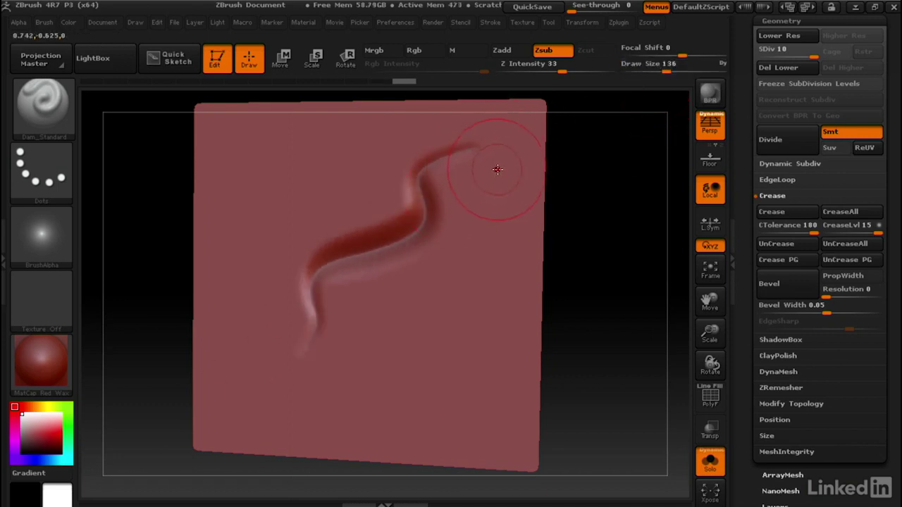
key(ctrl+z)
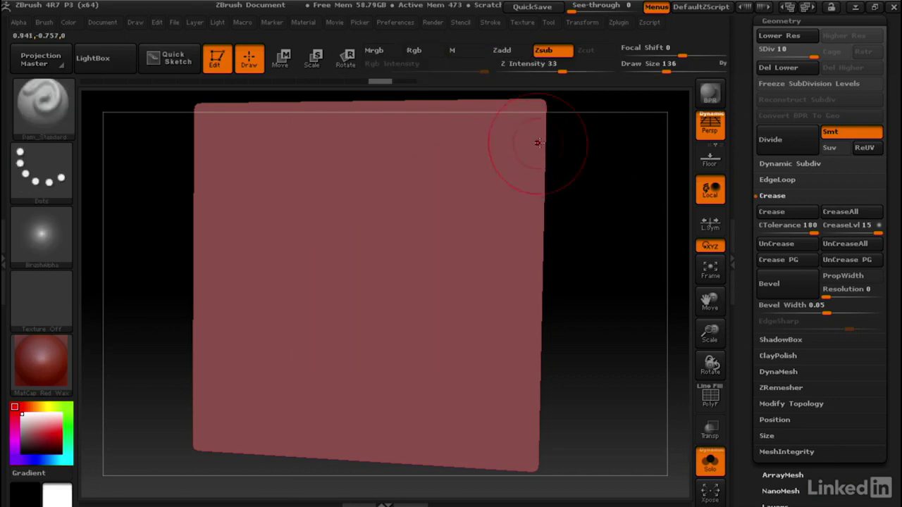
Lower the LazyStep in the brush's Lazy Mouse settings and try an S-shaped groove on the plane.
click(578, 63)
click(491, 22)
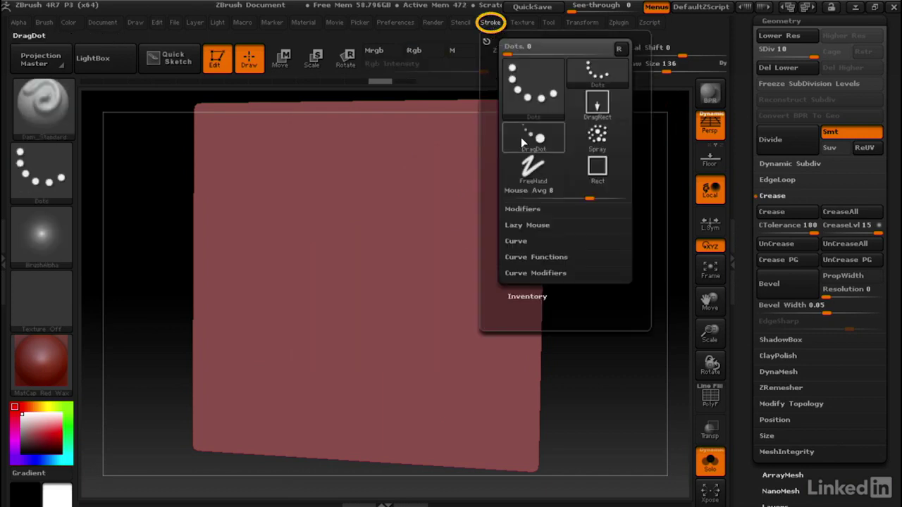
click(527, 225)
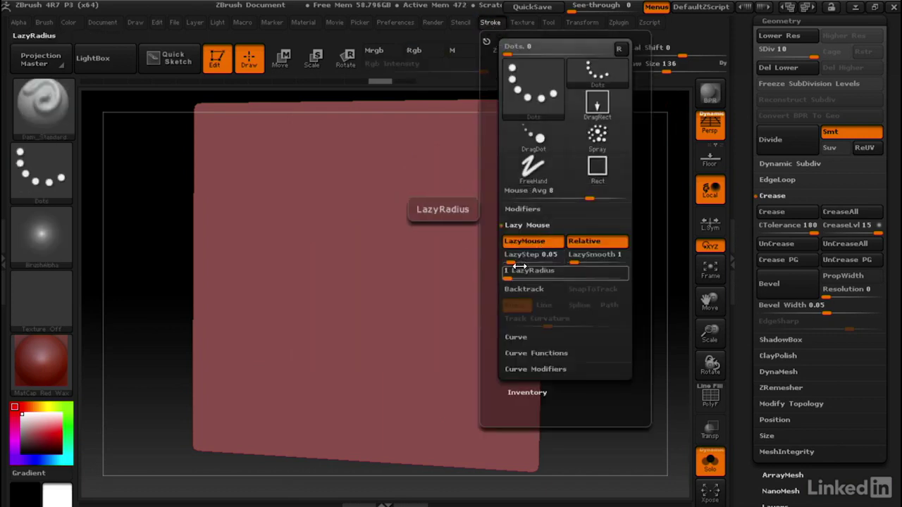
drag(510, 262, 508, 262)
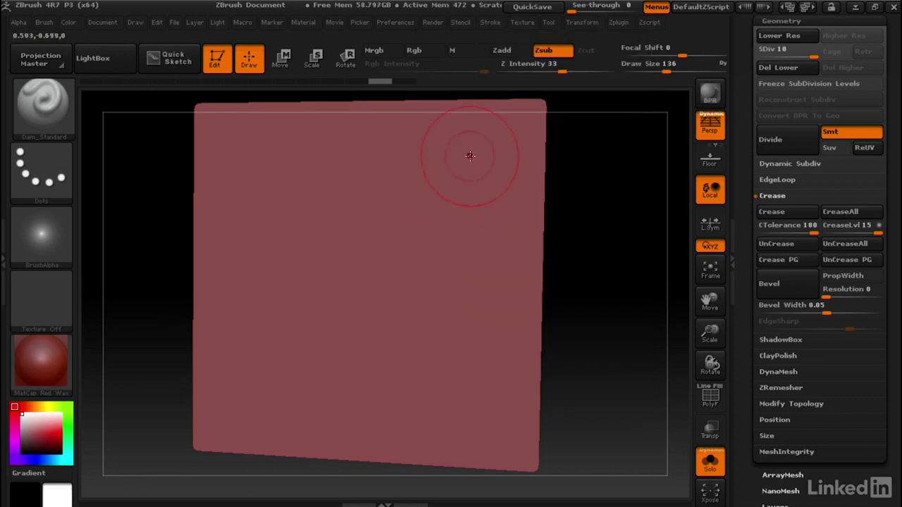
drag(469, 152, 313, 345)
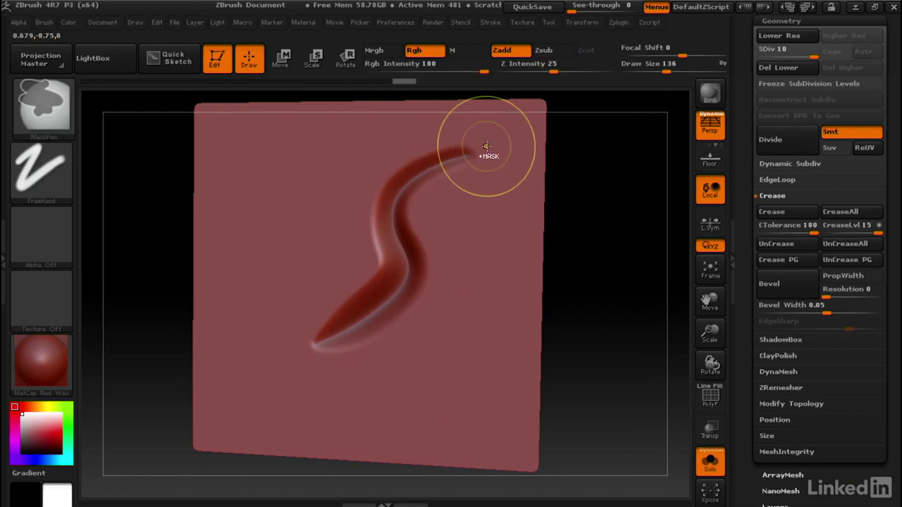
key(ctrl+z)
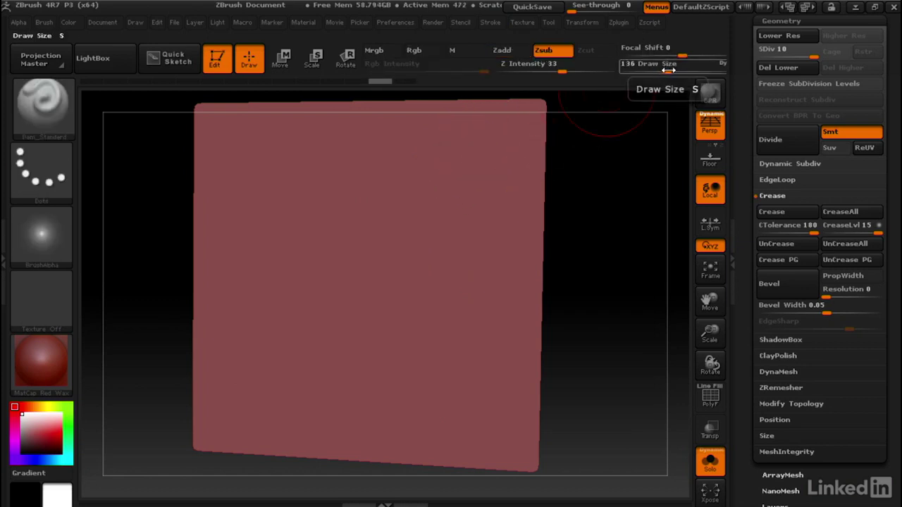
Face the plane frontally and carve long, curved, criss-crossing Dam_Standard grooves across its whole surface.
drag(634, 200, 613, 196)
drag(302, 133, 554, 365)
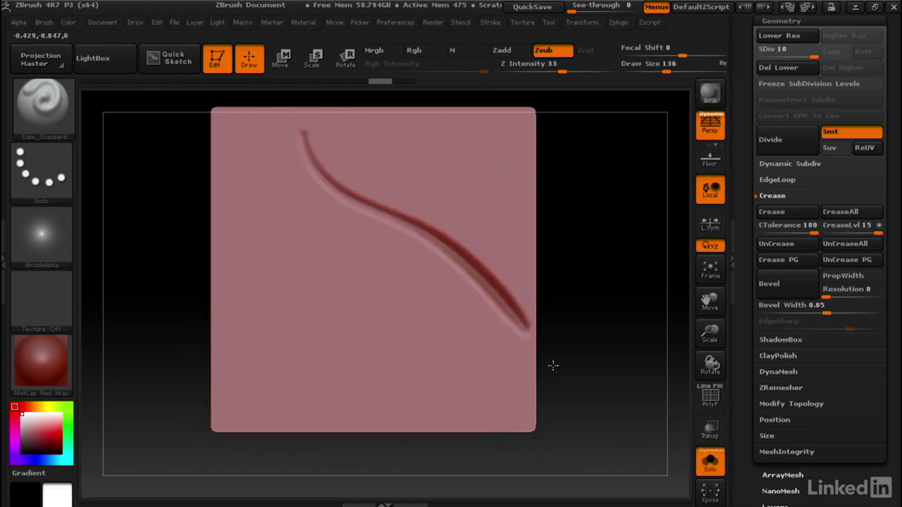
mouse_move(415, 145)
mouse_down()
mouse_move(358, 314)
mouse_move(250, 427)
mouse_up()
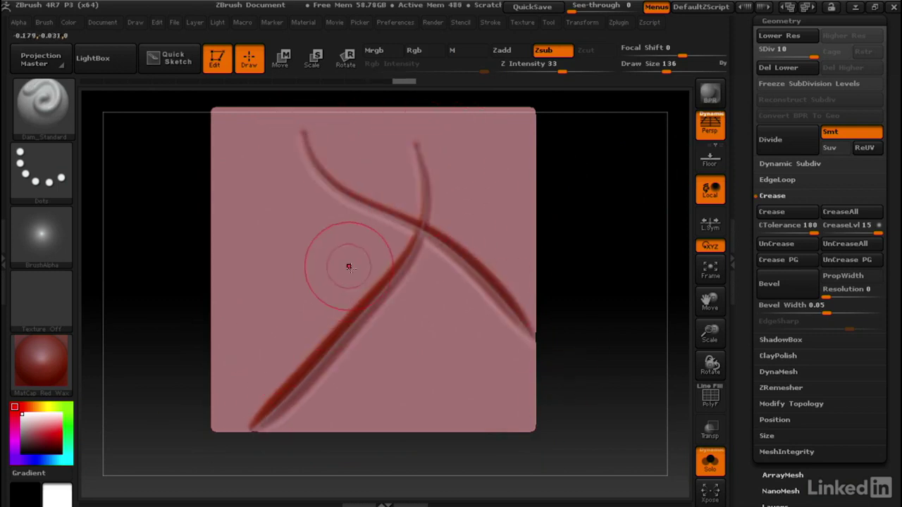
drag(454, 356, 208, 294)
mouse_move(264, 222)
mouse_down()
mouse_move(329, 239)
mouse_move(427, 432)
mouse_up()
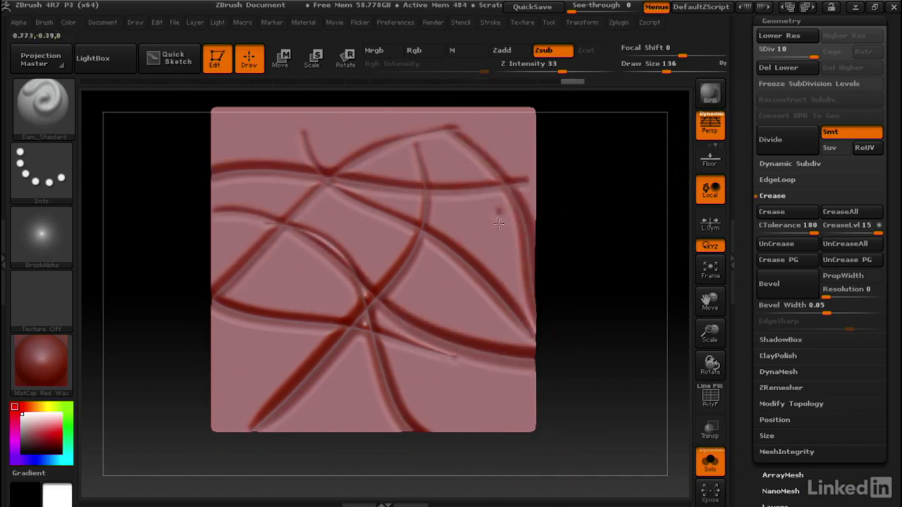
drag(498, 209, 459, 348)
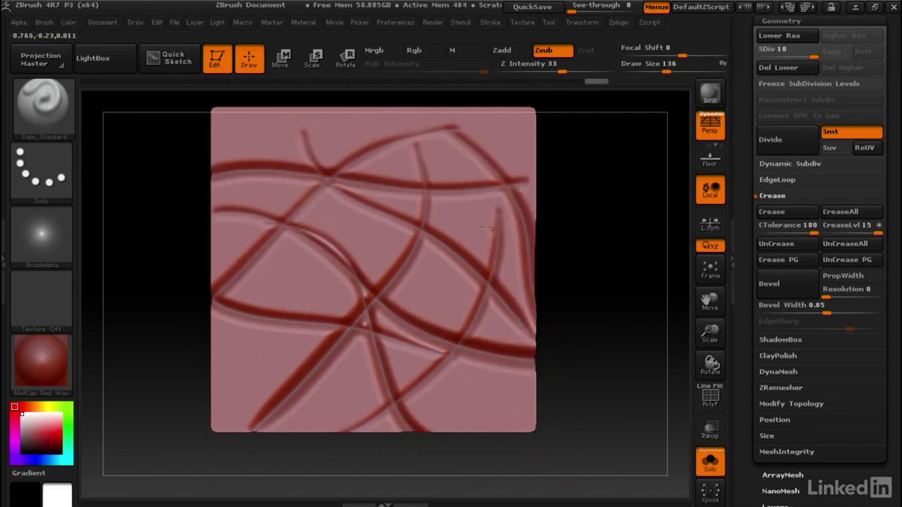
drag(486, 229, 126, 453)
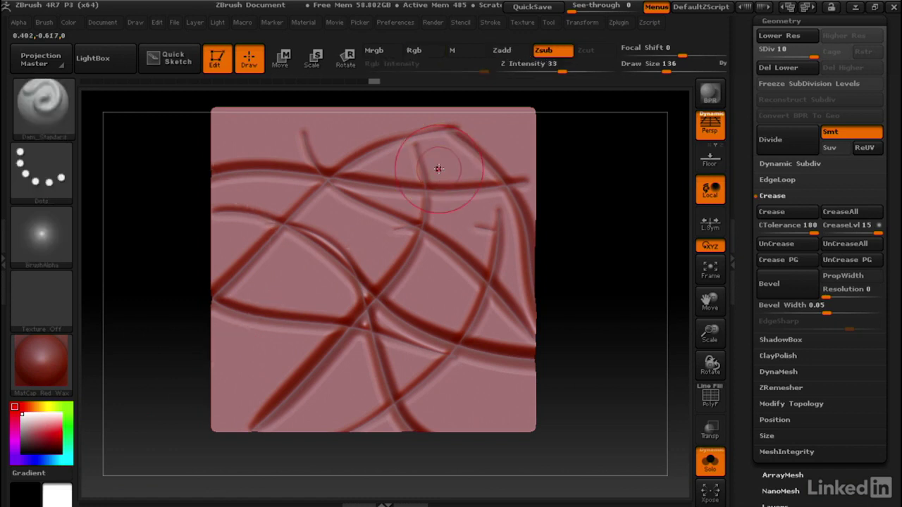
key(ctrl)
drag(398, 216, 101, 422)
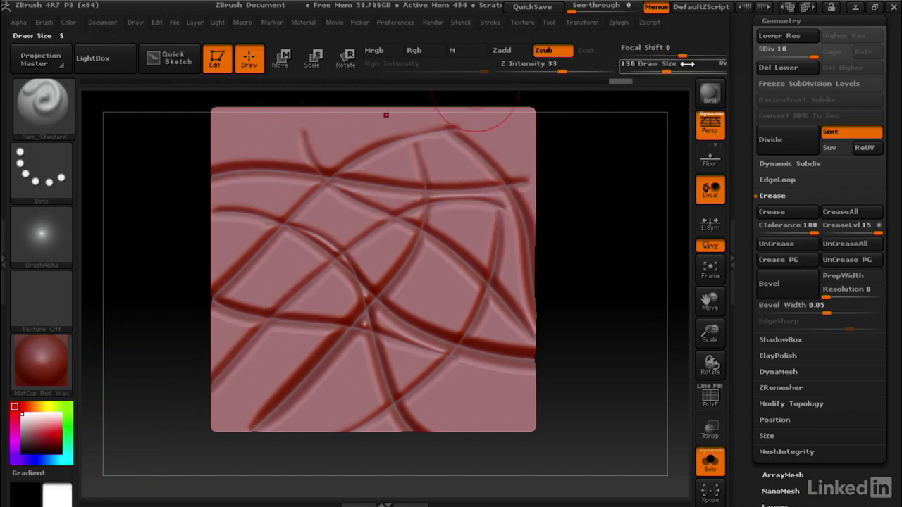
Set the Z Intensity to 16 and carve fainter curved Dam_Standard grooves across the whole plane, crossing the deep ones.
drag(564, 68, 541, 68)
drag(540, 125, 137, 117)
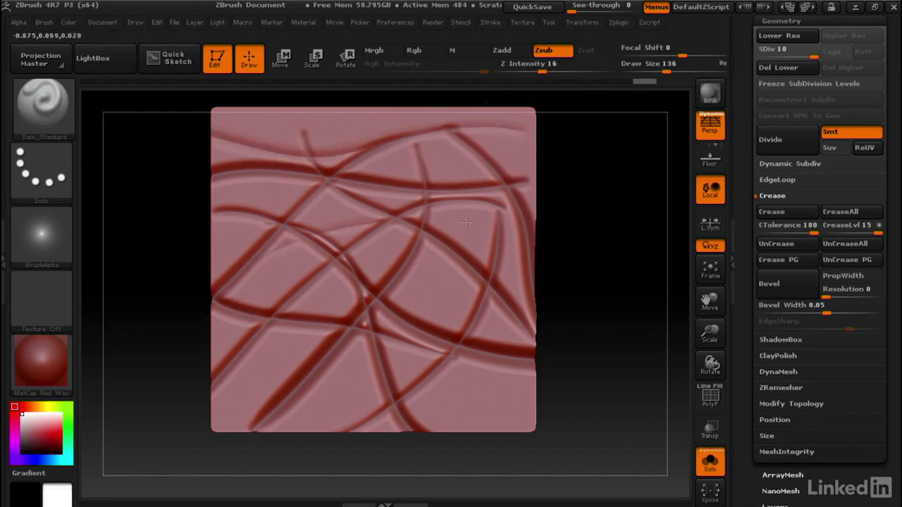
drag(466, 222, 589, 247)
mouse_move(326, 162)
mouse_down()
mouse_move(317, 359)
mouse_move(241, 439)
mouse_up()
mouse_move(229, 222)
mouse_down()
mouse_move(371, 421)
mouse_move(411, 443)
mouse_up()
mouse_move(417, 201)
mouse_down()
mouse_move(481, 396)
mouse_move(513, 439)
mouse_up()
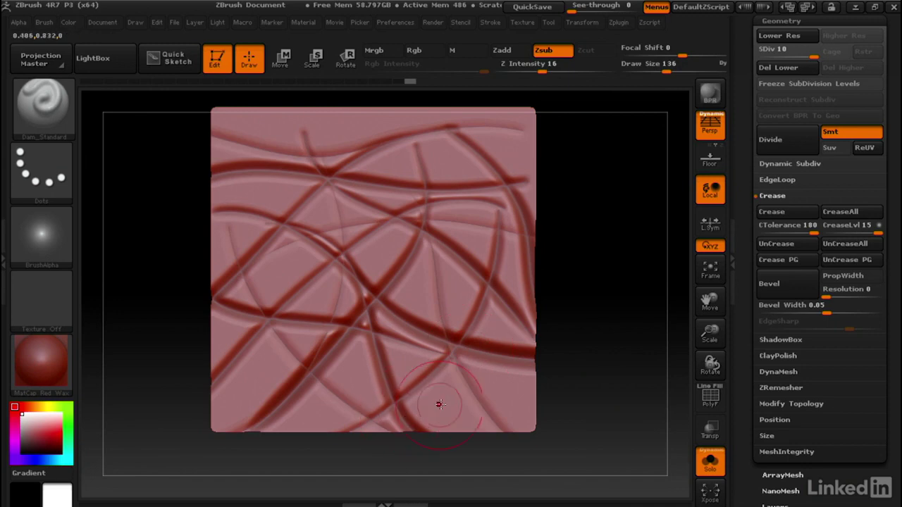
drag(445, 396, 203, 411)
drag(272, 391, 240, 99)
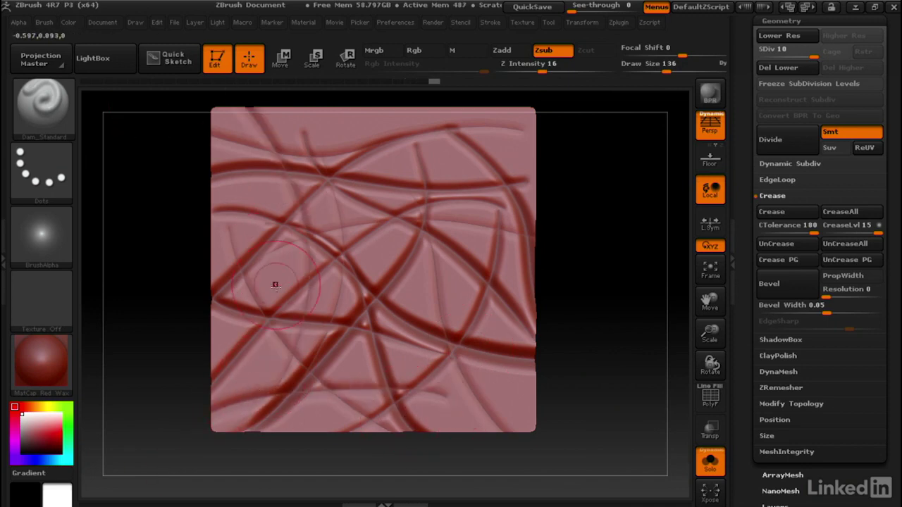
mouse_move(249, 279)
mouse_down()
mouse_move(409, 40)
mouse_move(440, 44)
mouse_up()
mouse_move(351, 269)
mouse_down()
mouse_move(388, 222)
mouse_move(564, 134)
mouse_up()
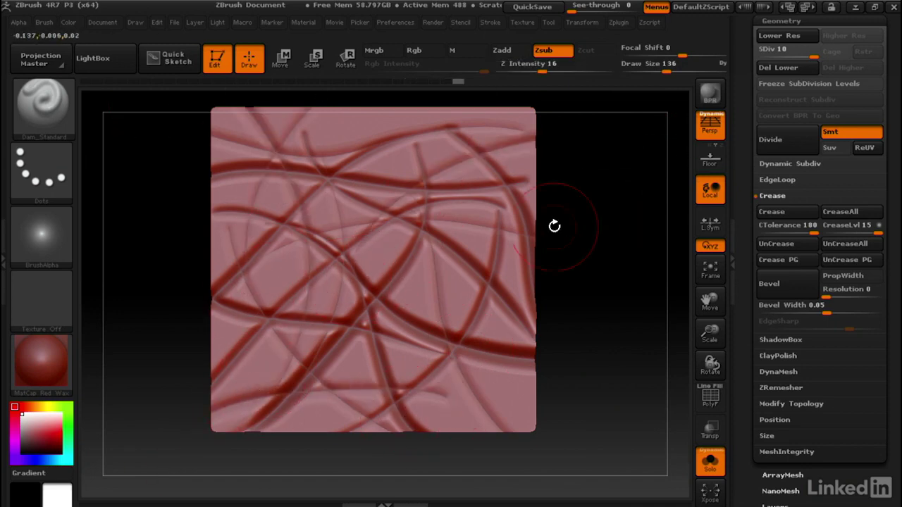
drag(529, 228, 387, 95)
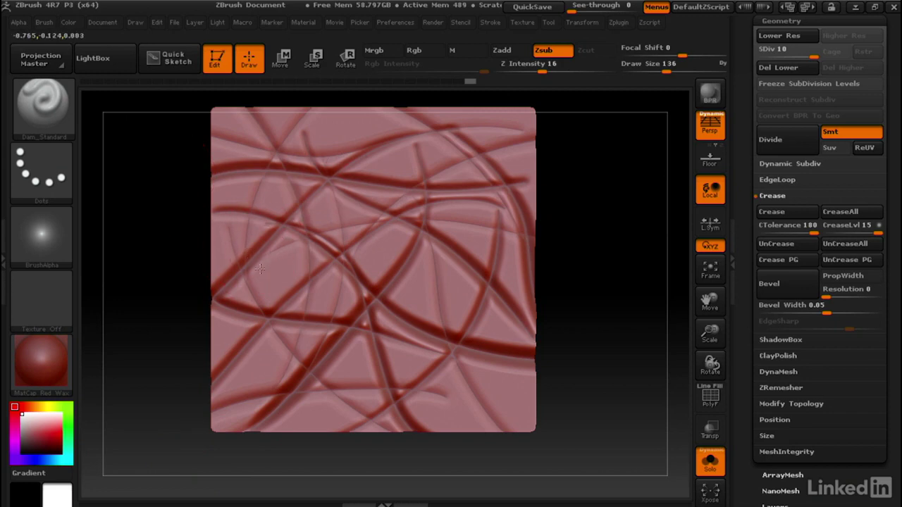
drag(260, 269, 580, 224)
drag(275, 358, 670, 433)
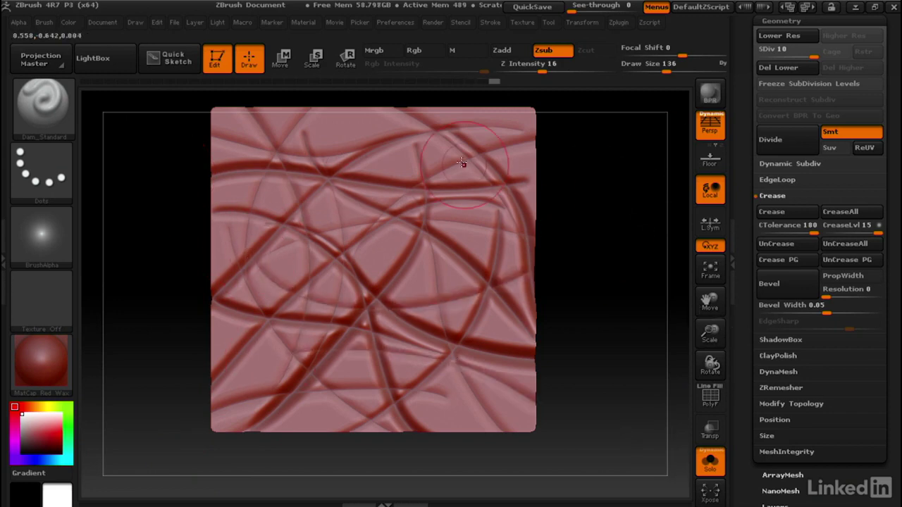
mouse_move(434, 135)
mouse_down()
mouse_move(481, 275)
mouse_move(457, 440)
mouse_up()
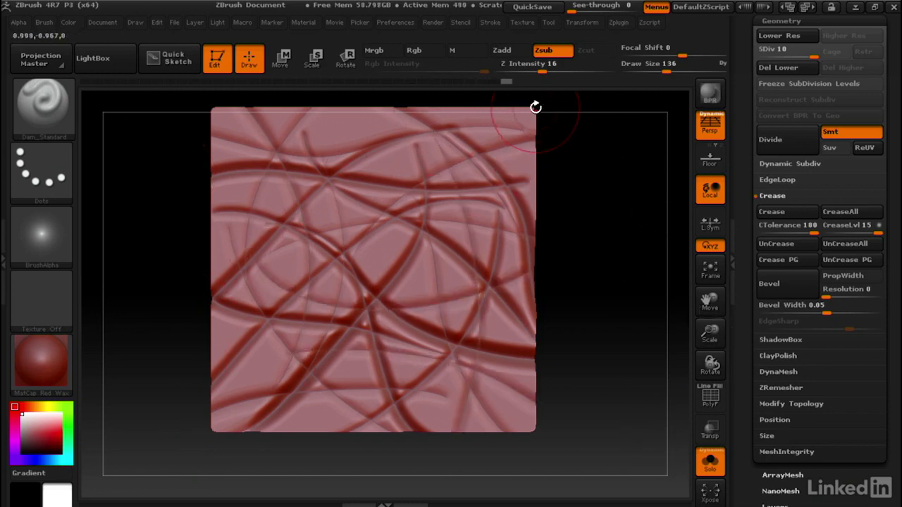
drag(321, 157, 277, 100)
drag(296, 147, 399, 102)
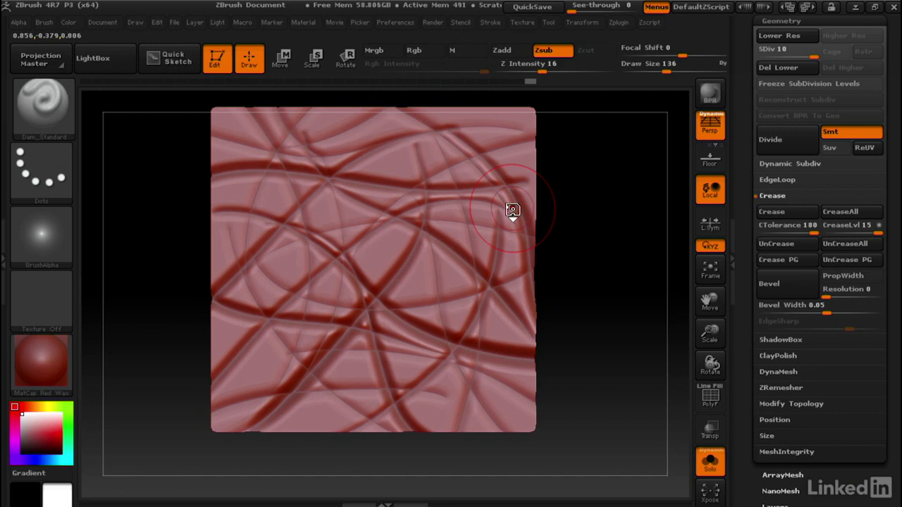
Choose the Clay brush with a Draw Size of 54 and build up rounded lumps in the gaps between the grooves.
key(b)
key(c)
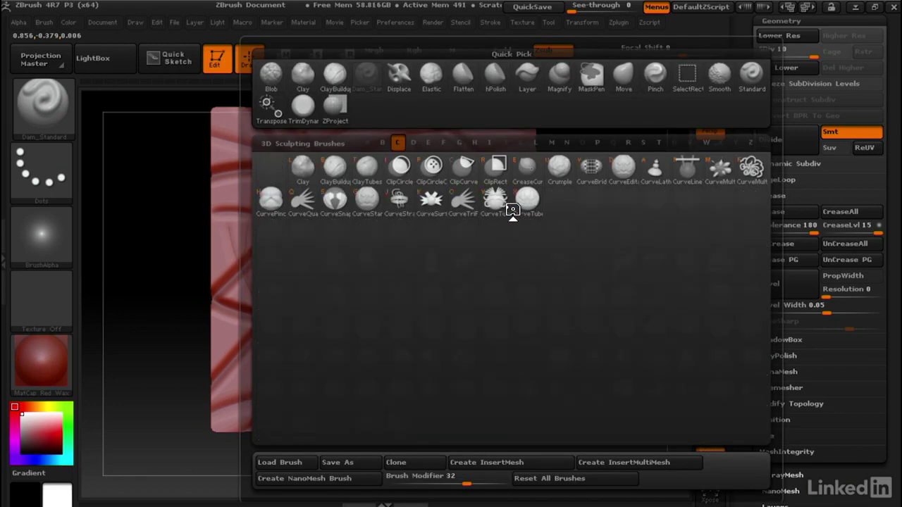
click(304, 168)
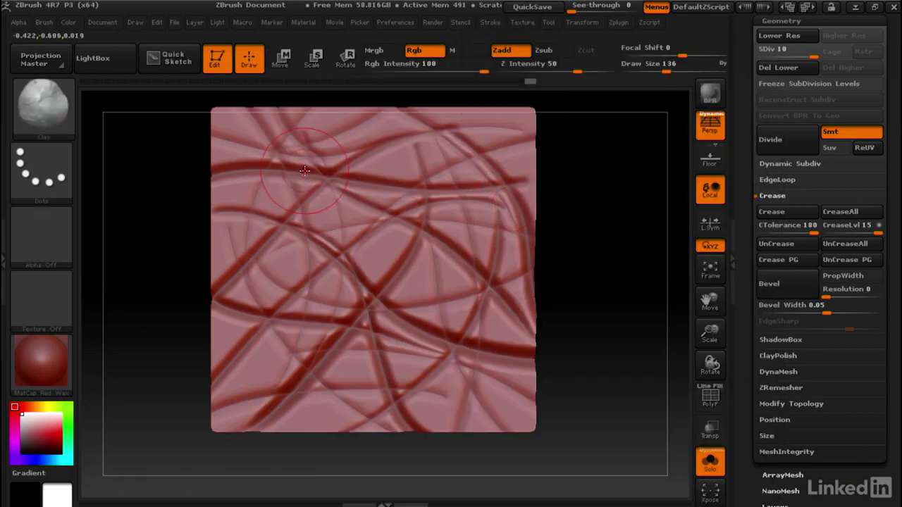
mouse_move(663, 71)
mouse_down()
mouse_move(644, 67)
mouse_move(651, 72)
mouse_up()
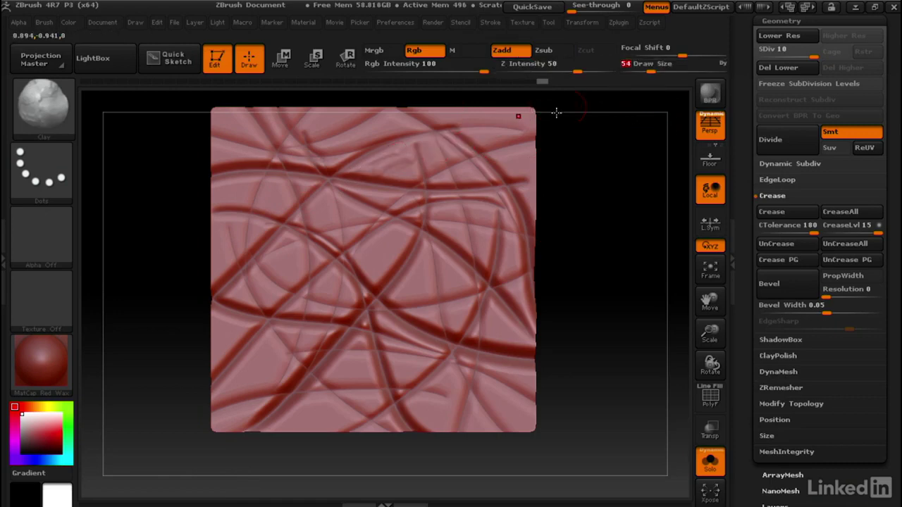
mouse_move(400, 167)
mouse_down()
mouse_move(365, 174)
mouse_move(407, 156)
mouse_move(417, 171)
mouse_move(434, 173)
mouse_move(432, 148)
mouse_move(433, 159)
mouse_move(480, 177)
mouse_move(472, 183)
mouse_up()
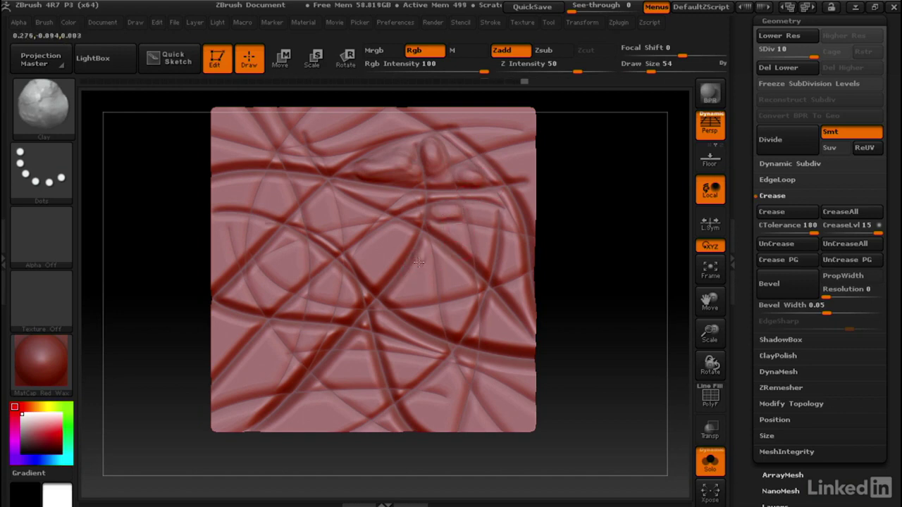
drag(419, 262, 269, 283)
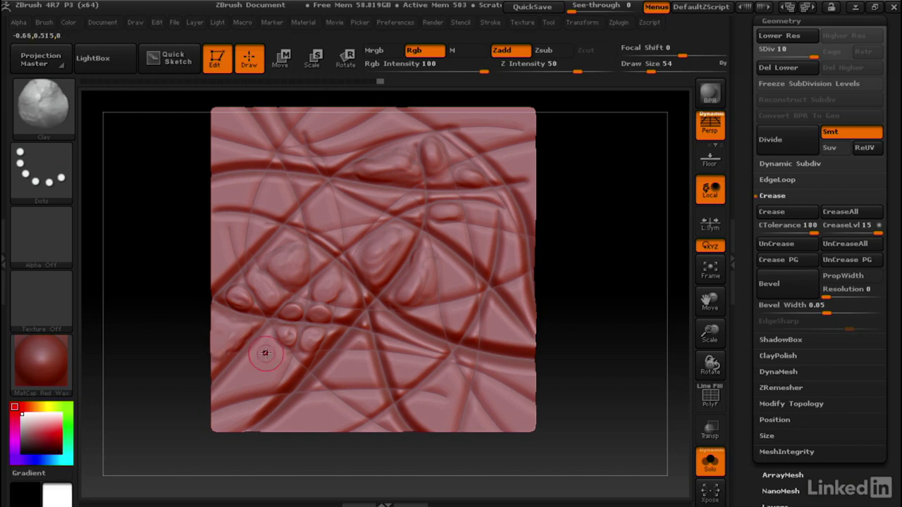
mouse_move(265, 353)
mouse_down()
mouse_move(257, 373)
mouse_move(336, 356)
mouse_up()
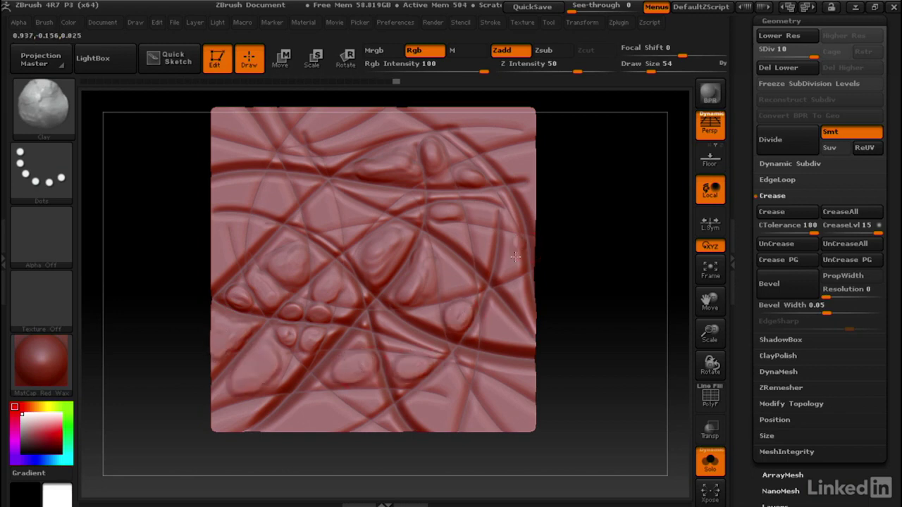
drag(515, 257, 517, 251)
mouse_move(260, 195)
mouse_down()
mouse_move(272, 191)
mouse_move(235, 198)
mouse_up()
drag(250, 132, 241, 137)
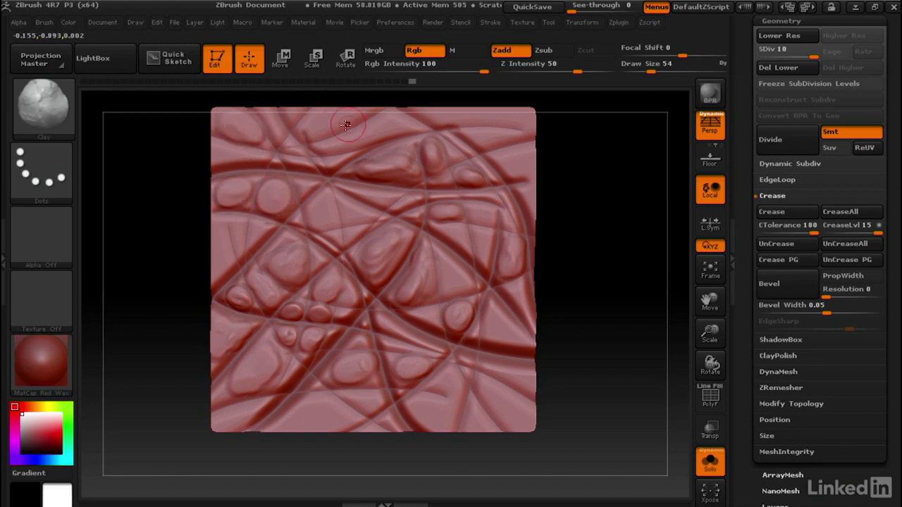
drag(338, 122, 310, 127)
drag(382, 126, 354, 144)
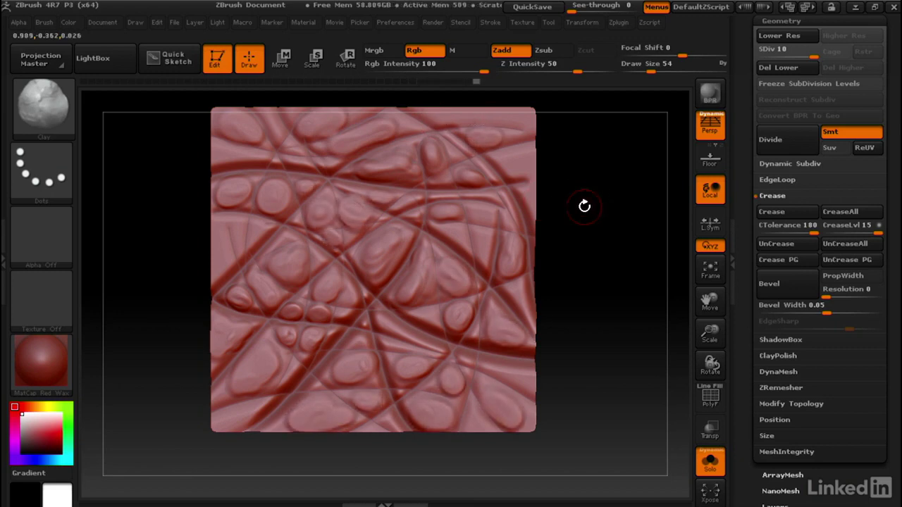
Choose the Dam_Standard brush with a Draw Size of 112 and carve around the lumps in the plane's centre and upper-left area.
key(b)
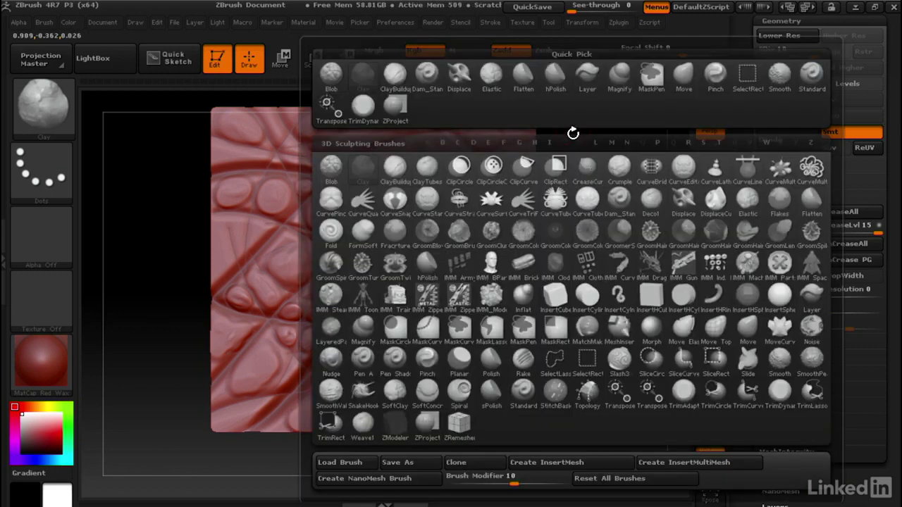
key(d)
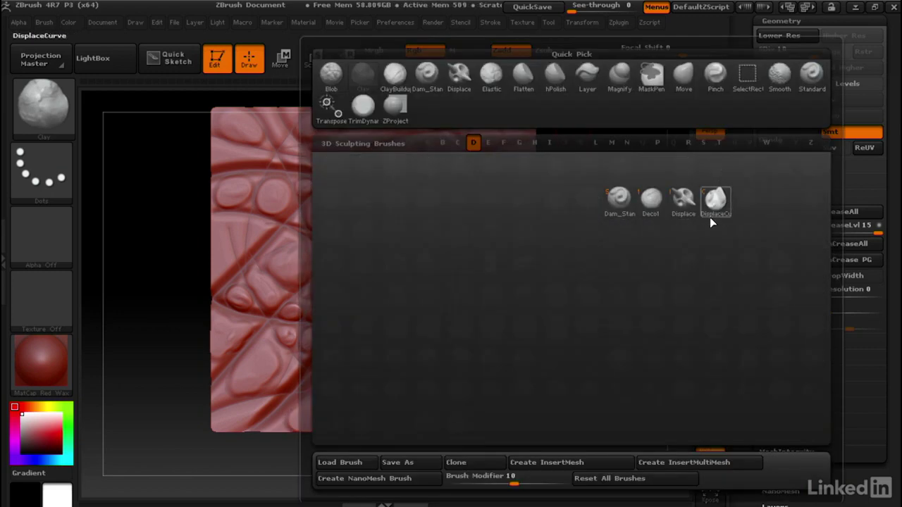
click(620, 200)
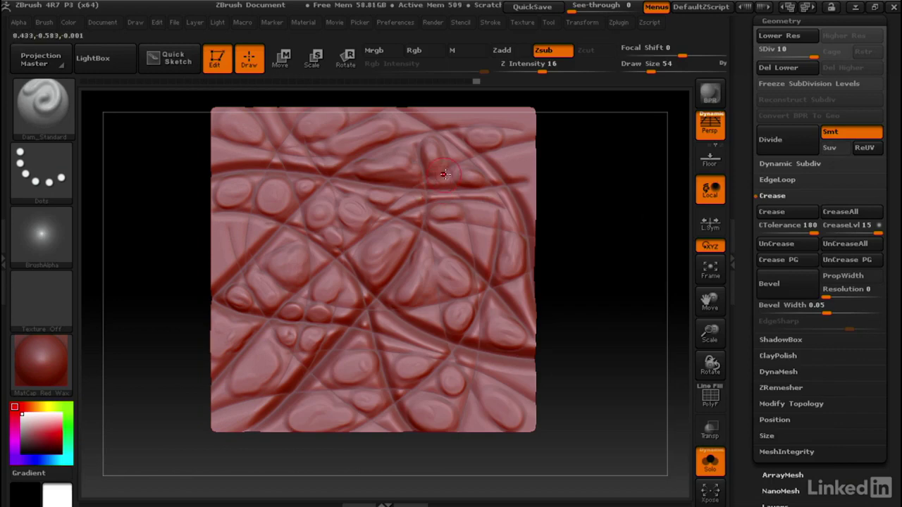
drag(656, 69, 663, 70)
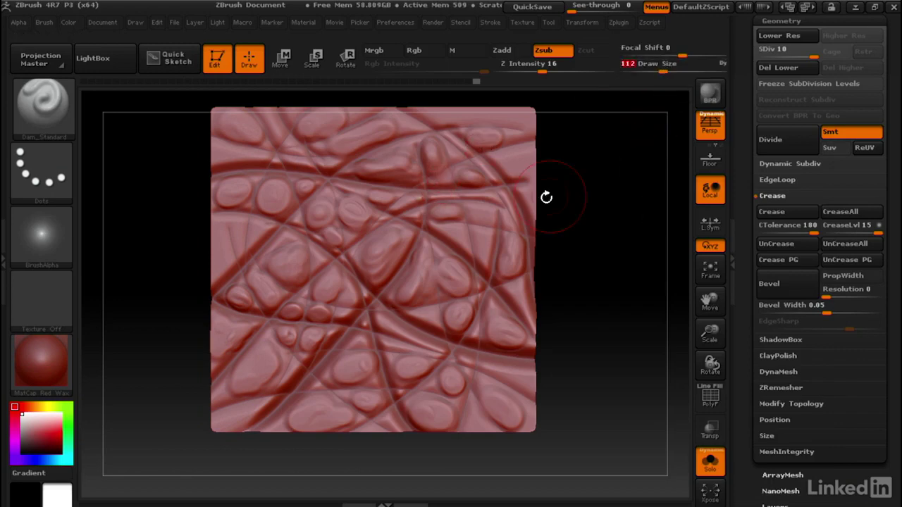
drag(567, 237, 566, 195)
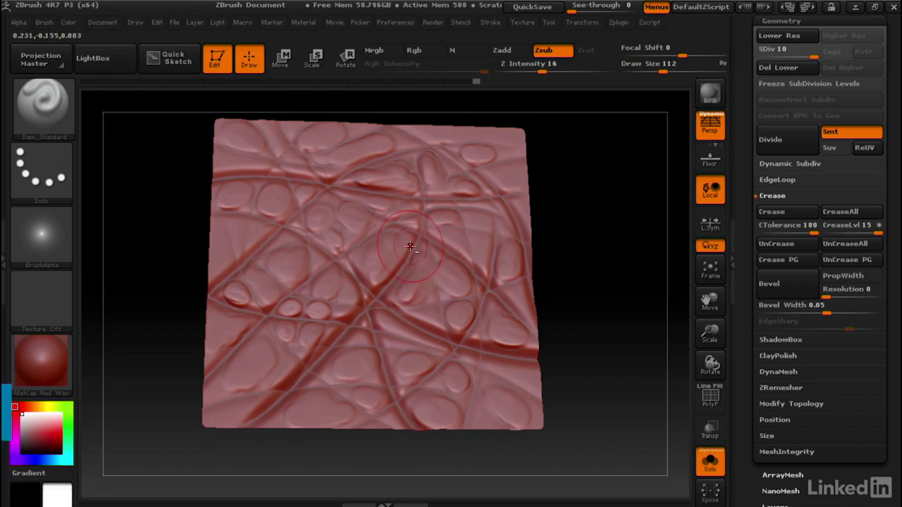
mouse_move(413, 240)
mouse_down()
mouse_move(406, 255)
mouse_move(368, 274)
mouse_move(345, 248)
mouse_up()
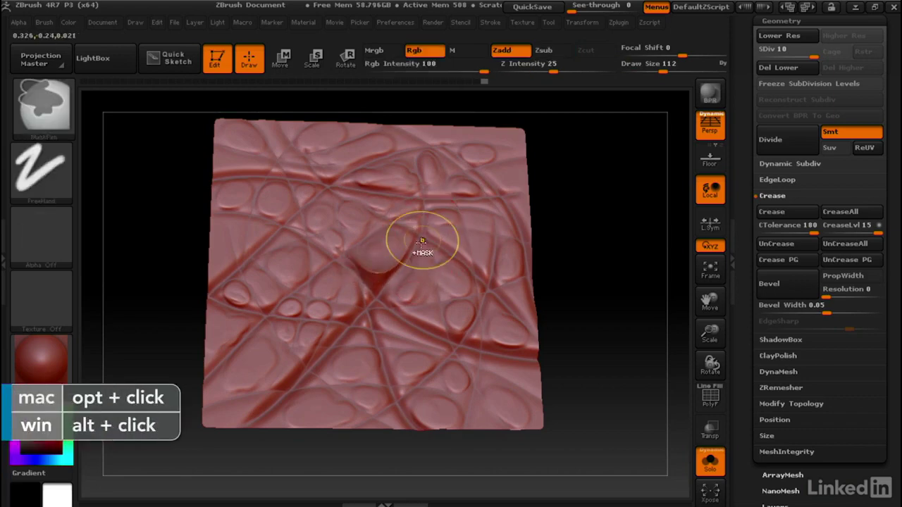
mouse_move(413, 238)
shift+mouse_down()
mouse_move(357, 303)
mouse_move(340, 308)
shift+mouse_up()
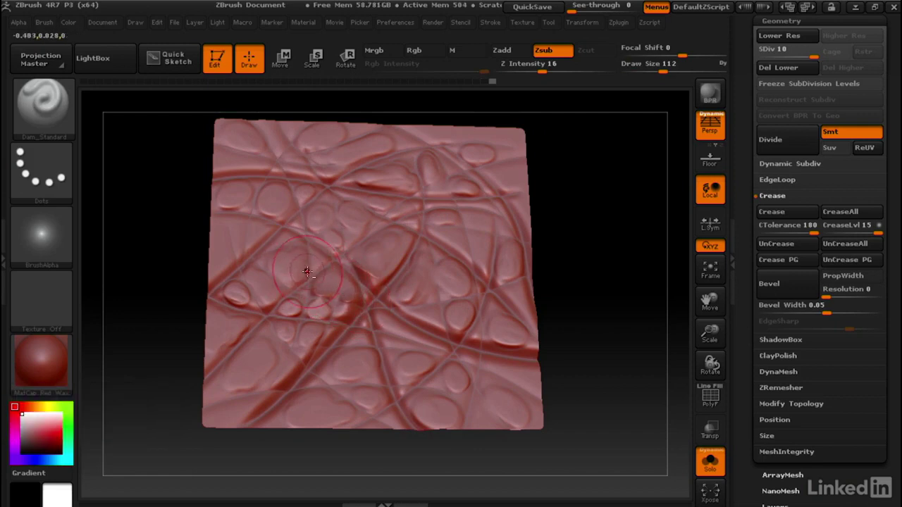
mouse_move(306, 271)
mouse_down()
mouse_move(265, 254)
mouse_move(275, 296)
mouse_move(258, 293)
mouse_up()
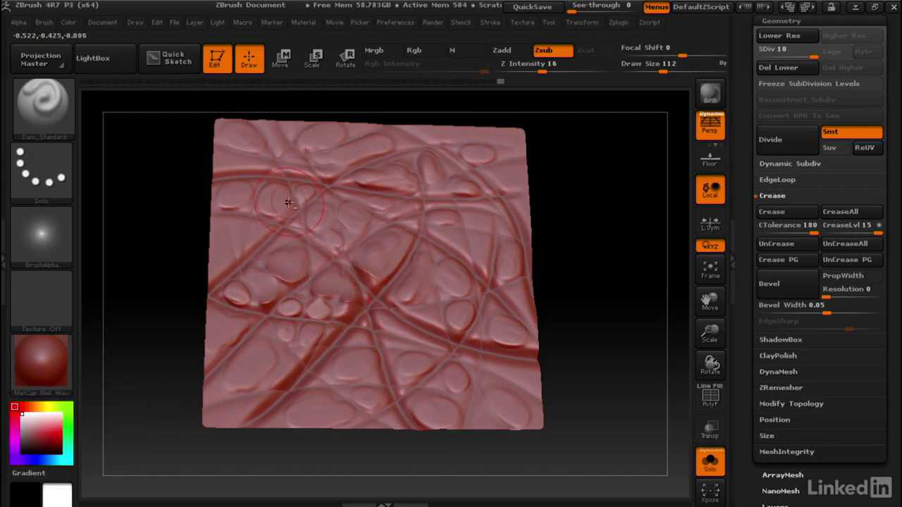
drag(290, 203, 264, 213)
mouse_move(381, 150)
mouse_down()
mouse_move(338, 157)
mouse_move(300, 144)
mouse_up()
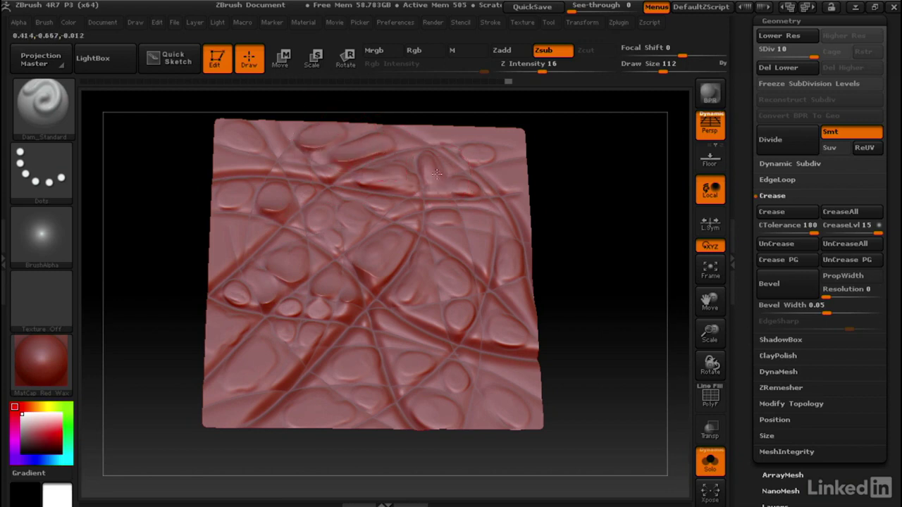
Carve Dam_Standard grooves around the lumps along the plane's right side and lower half to sharpen their edges.
drag(438, 165, 422, 169)
drag(492, 159, 467, 160)
mouse_move(476, 191)
mouse_down()
mouse_move(456, 190)
mouse_move(435, 218)
mouse_up()
mouse_move(468, 286)
mouse_down()
mouse_move(451, 292)
mouse_move(439, 280)
mouse_move(403, 301)
mouse_up()
drag(472, 318, 449, 330)
drag(434, 360, 336, 374)
mouse_move(390, 399)
mouse_down()
mouse_move(381, 406)
mouse_move(362, 398)
mouse_up()
drag(280, 364, 222, 398)
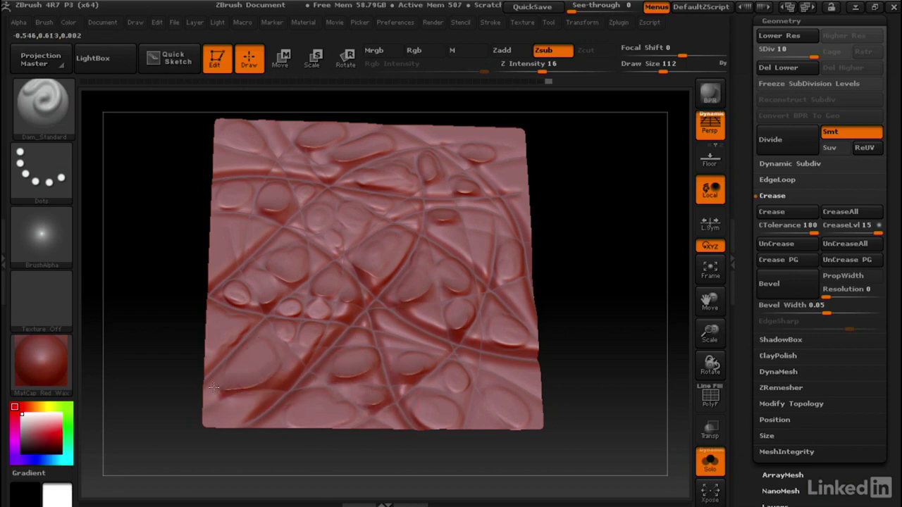
Open the Displacement Map settings and step the plane down to its lowest subdivision level.
drag(564, 229, 560, 248)
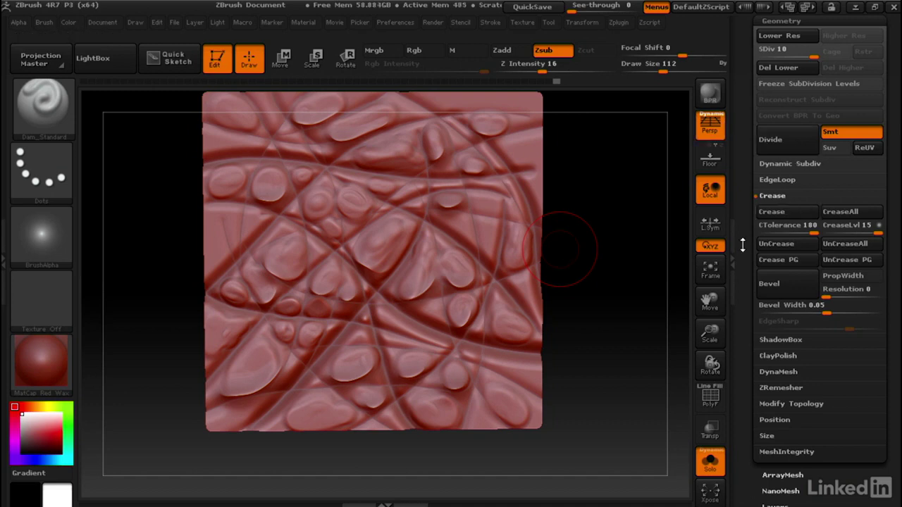
drag(747, 265, 744, 133)
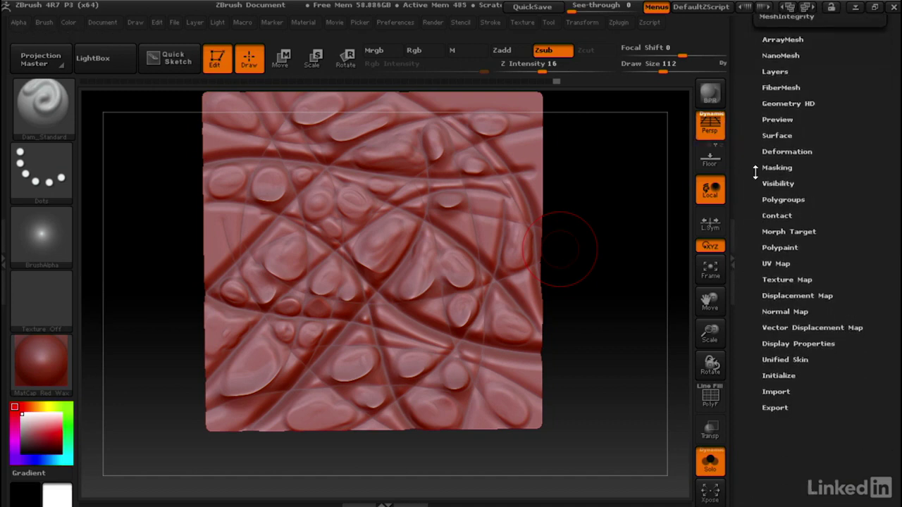
click(781, 296)
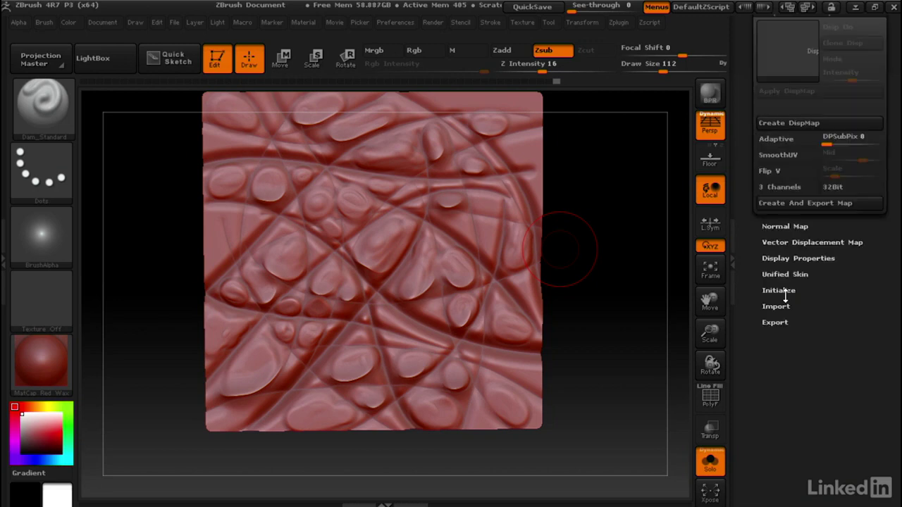
key(shift+d)
key(shift+d)
key(shift+d)
key(shift+d)
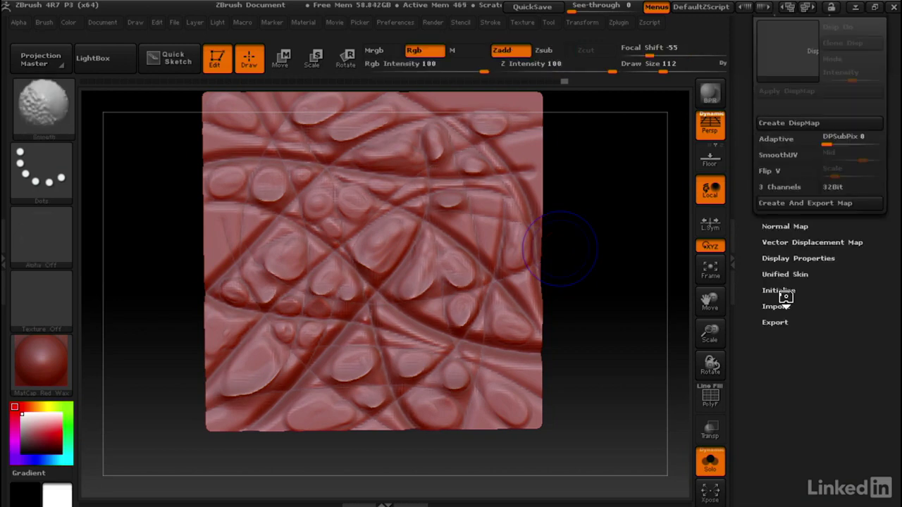
key(shift+d)
key(shift+d)
key(shift+d)
key(shift+d)
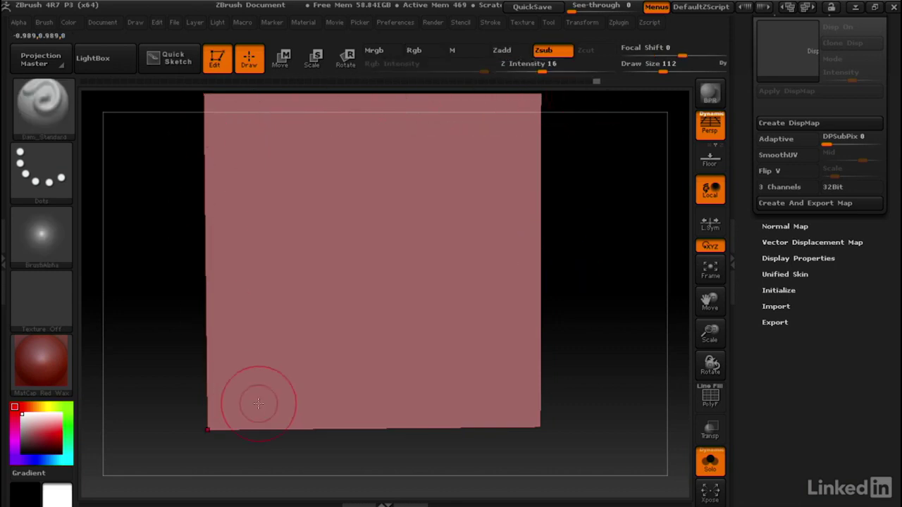
Try to create a displacement map from the sculpted plane.
click(788, 126)
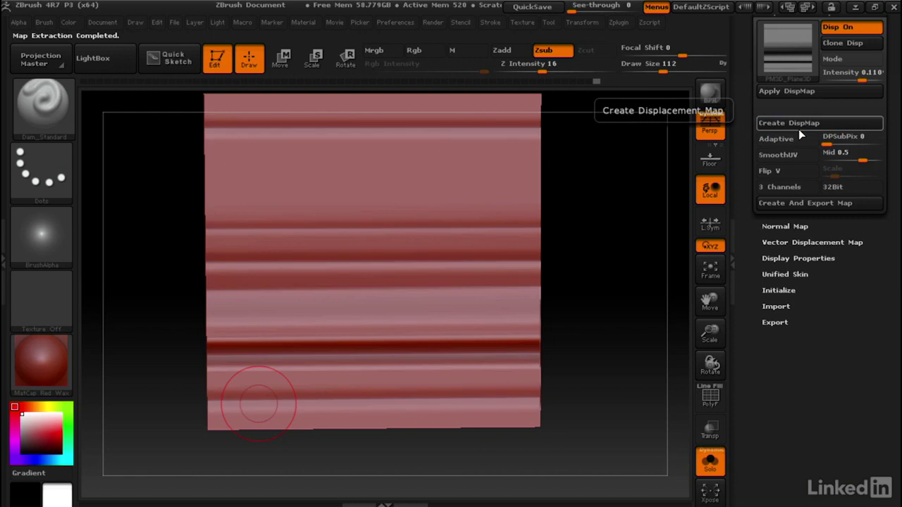
click(799, 129)
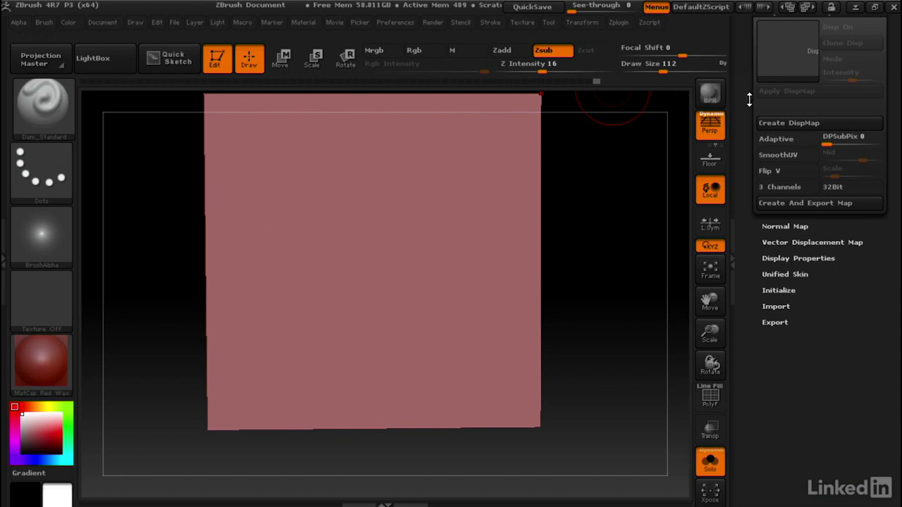
Unwrap the plane's UVs with UV Master and create its displacement map.
click(618, 22)
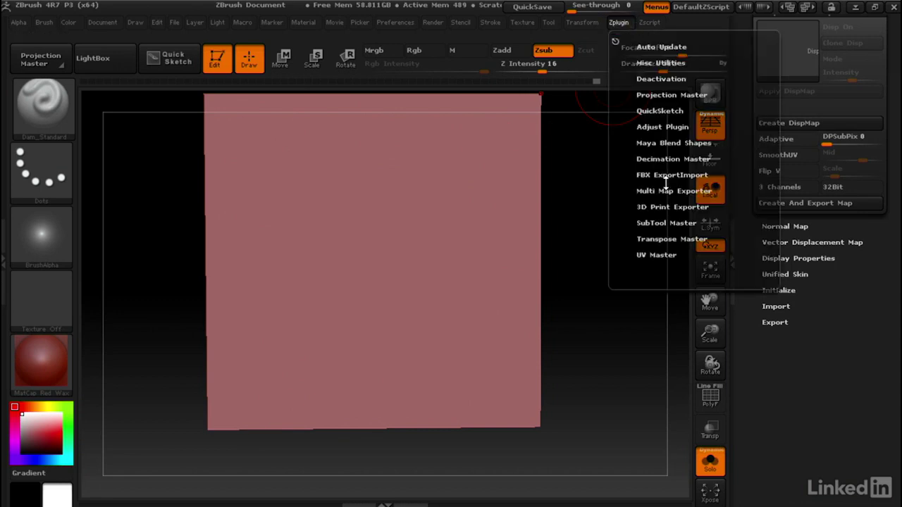
click(656, 255)
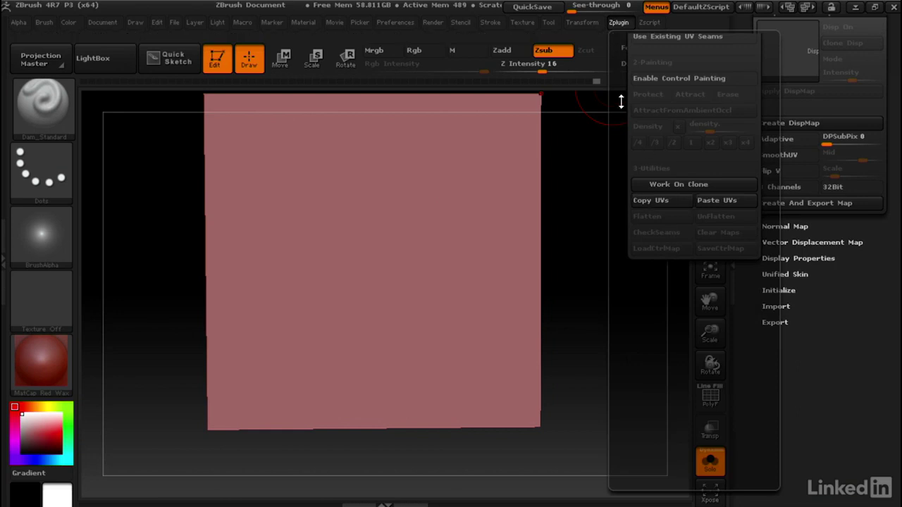
click(660, 74)
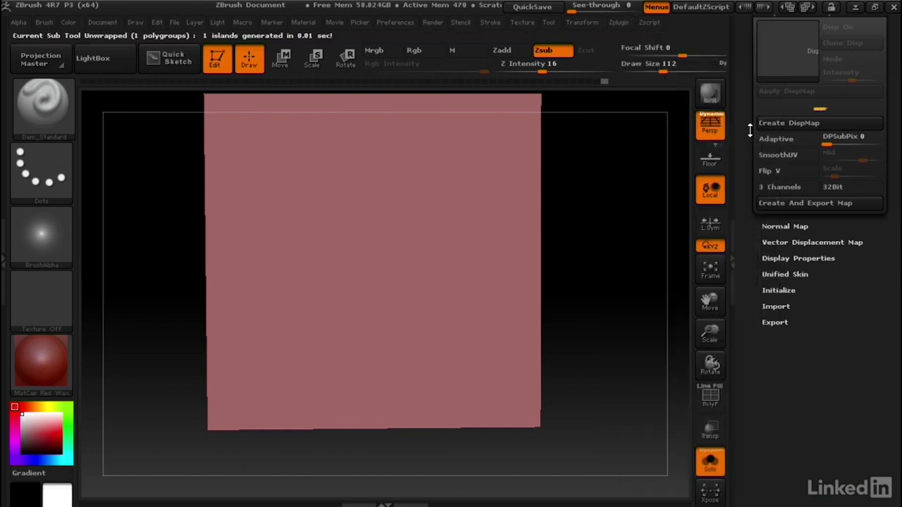
click(797, 124)
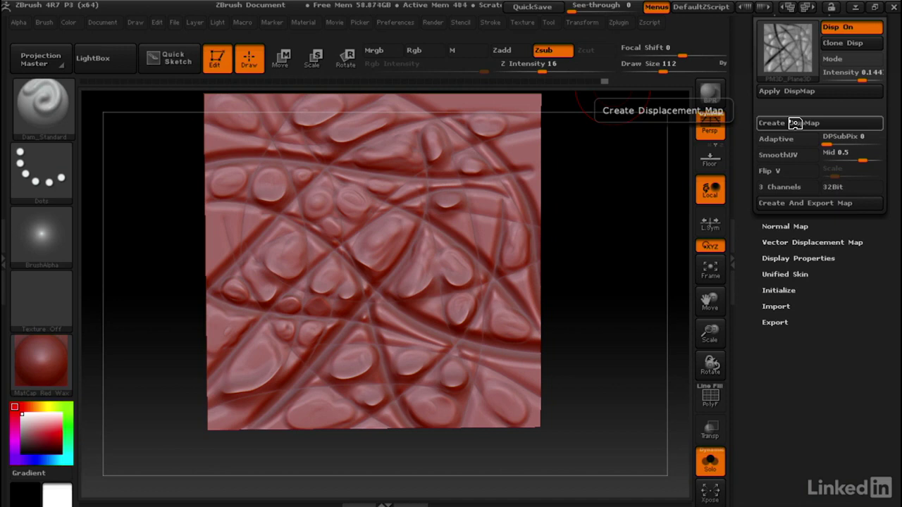
mouse_move(787, 62)
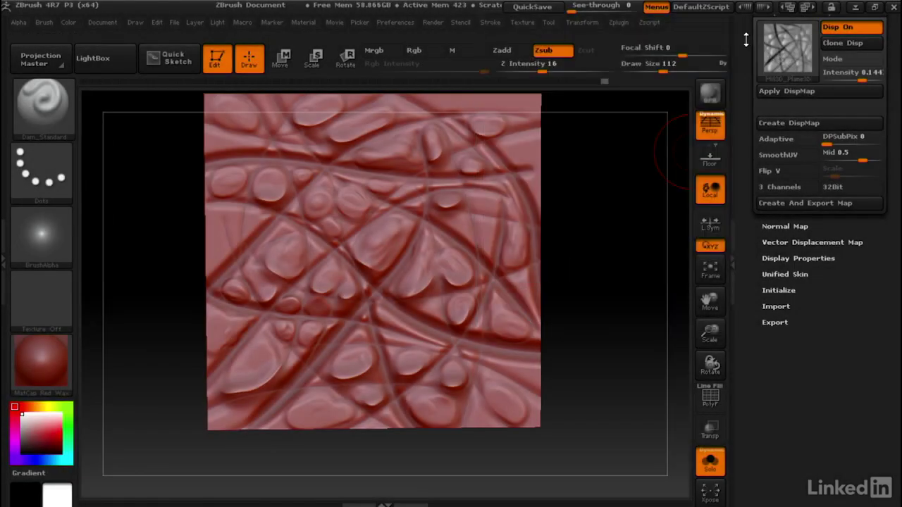
Try a UV Map Size of 8192 for the plane and return it to 2048.
scroll(810, 141, up, 5)
click(775, 137)
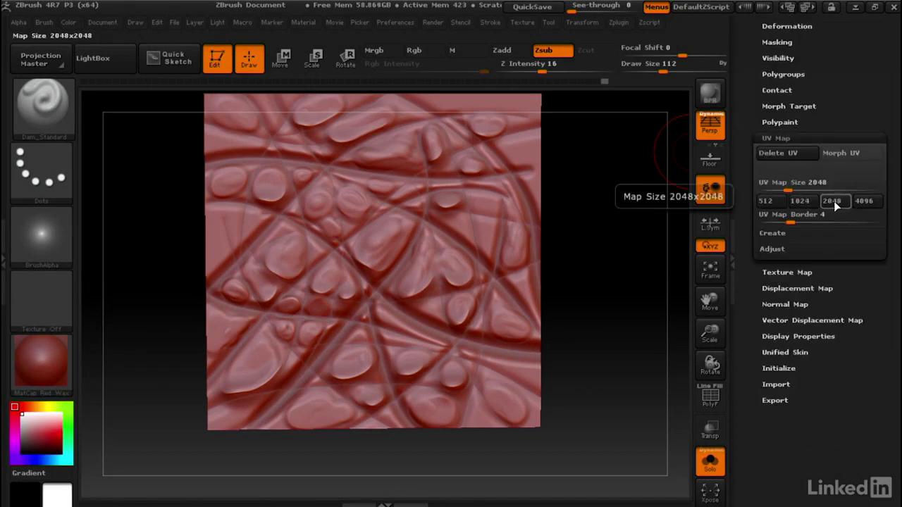
drag(826, 187, 884, 191)
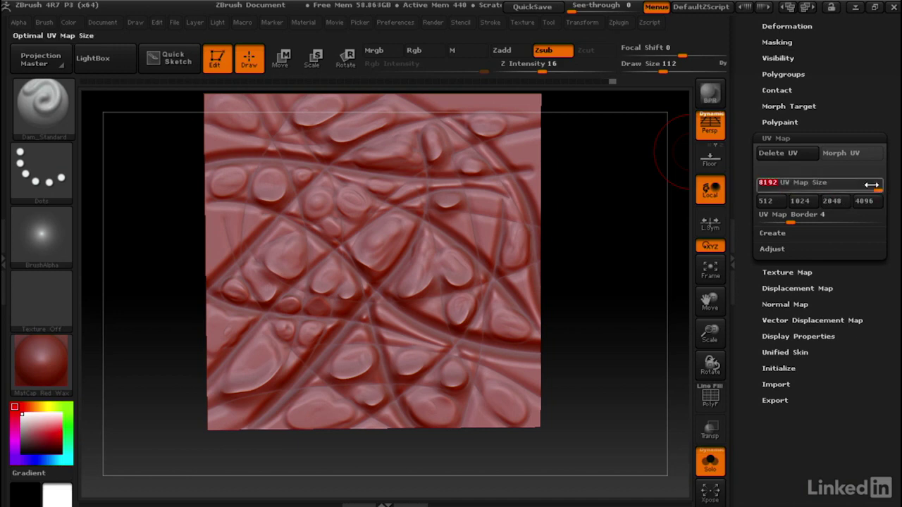
click(832, 202)
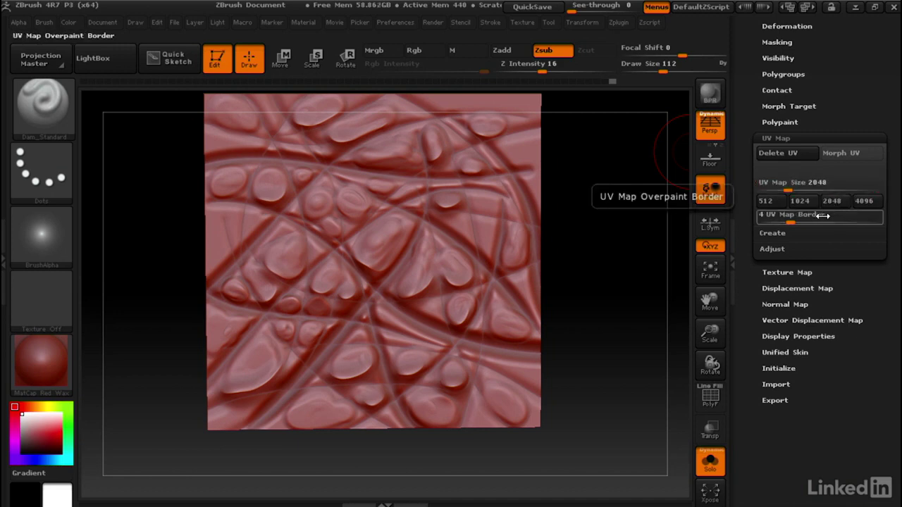
Inspect the plane's displacement map and clone it into the brush alphas.
click(781, 288)
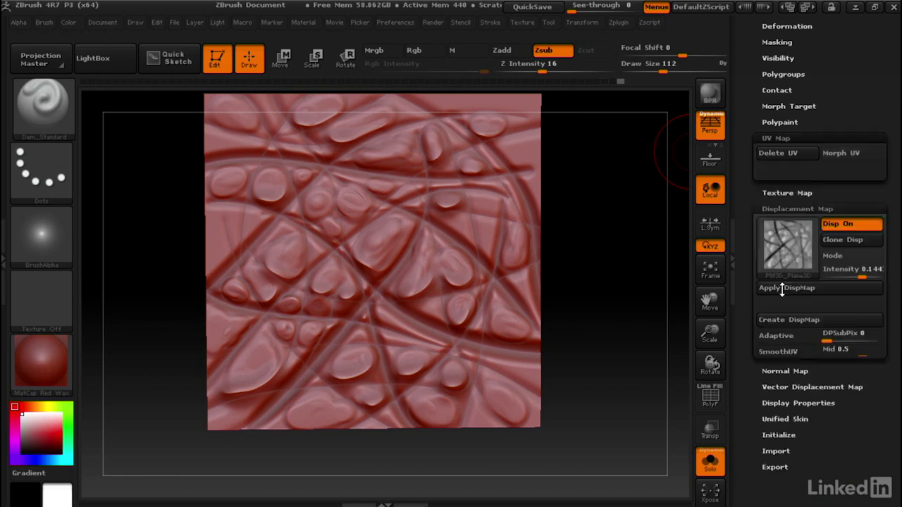
mouse_move(781, 205)
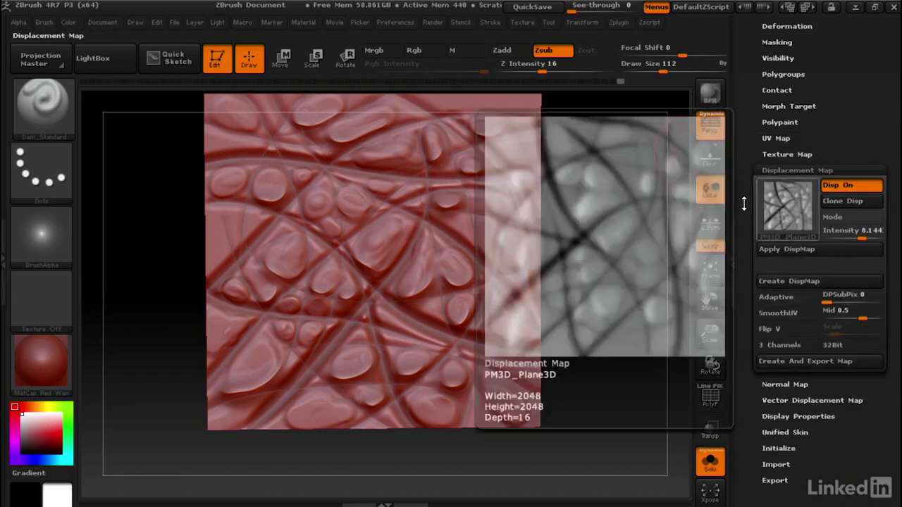
drag(655, 241, 604, 225)
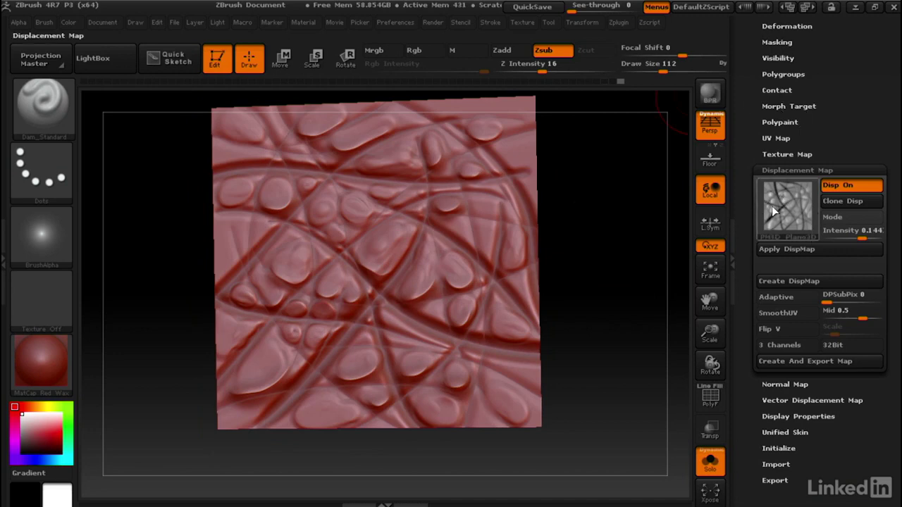
mouse_move(788, 233)
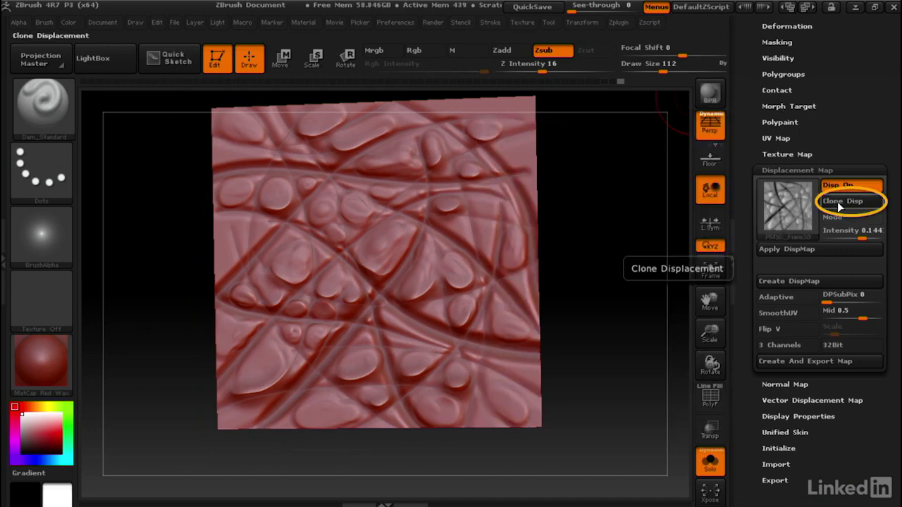
click(841, 200)
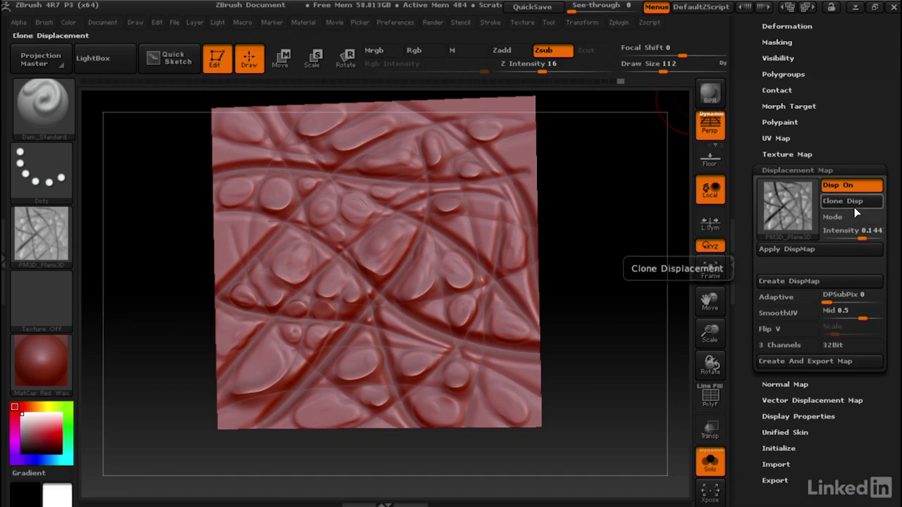
mouse_move(45, 234)
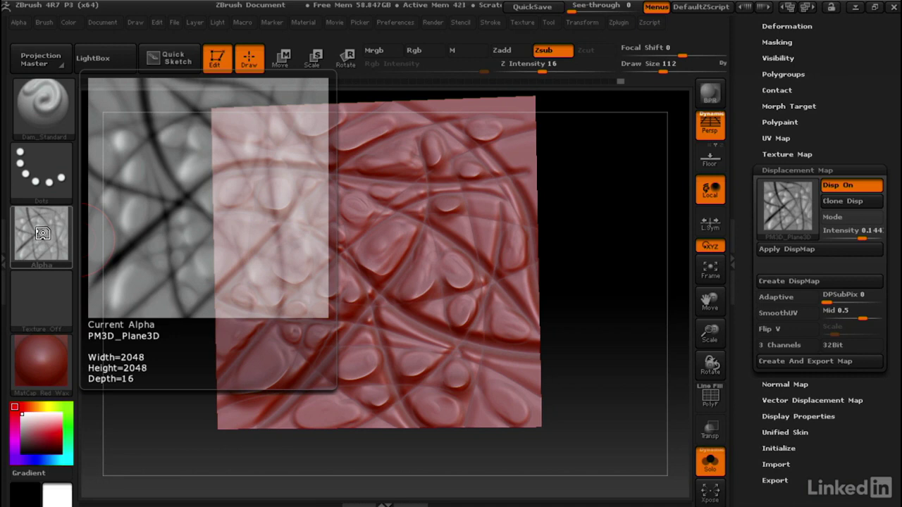
Switch to the Gargoyle subtool and turn the model to a slight three-quarter view.
scroll(749, 46, up, 5)
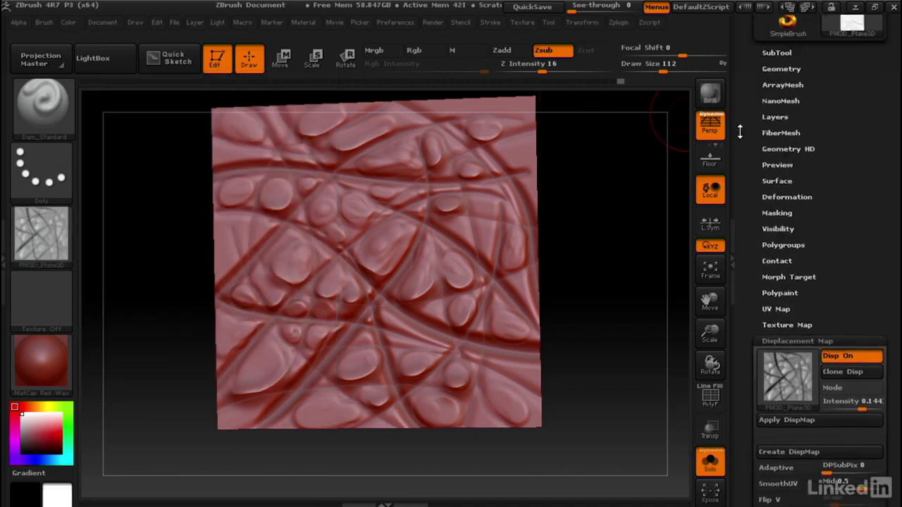
click(775, 115)
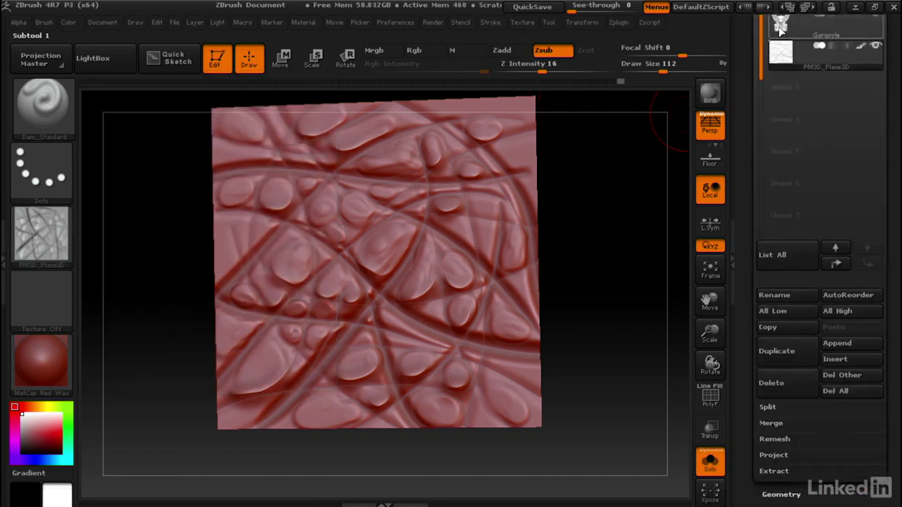
click(851, 49)
scroll(825, 106, up, 2)
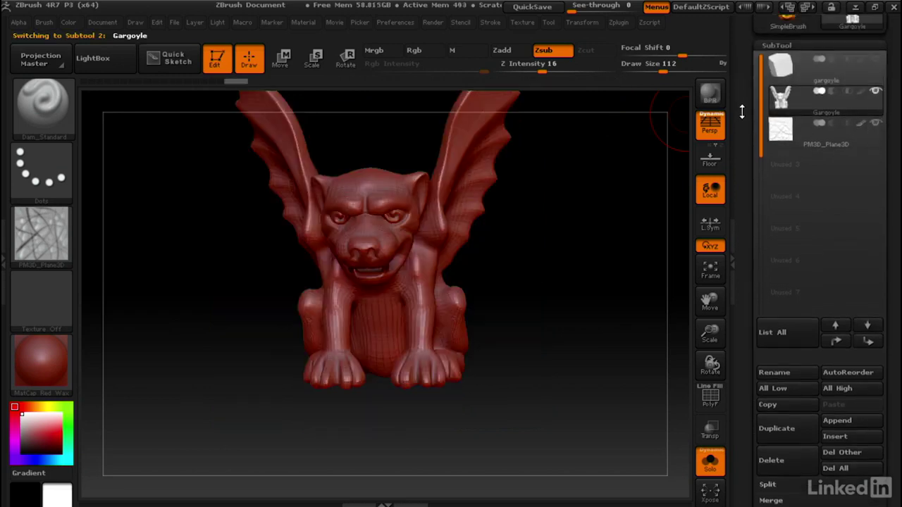
drag(590, 223, 597, 215)
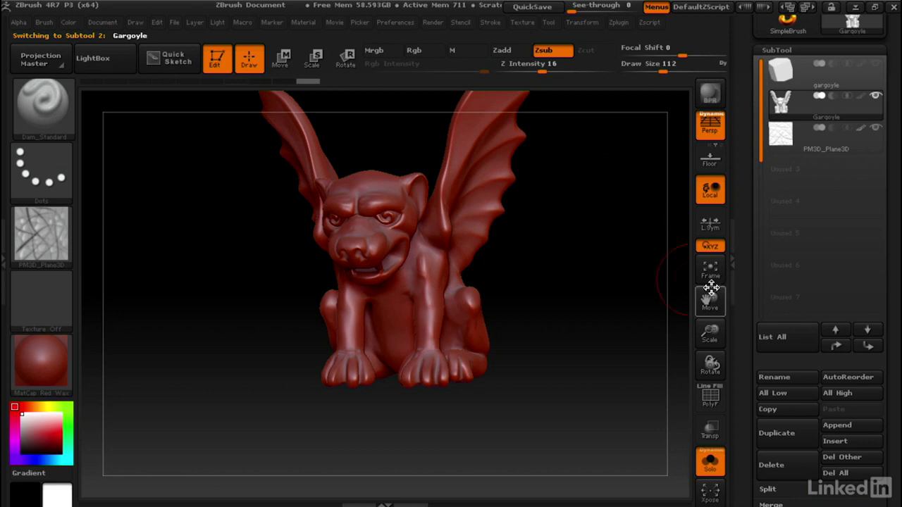
Subdivide the Gargoyle subtool's geometry once more to reach SDiv 5.
drag(749, 296, 751, 193)
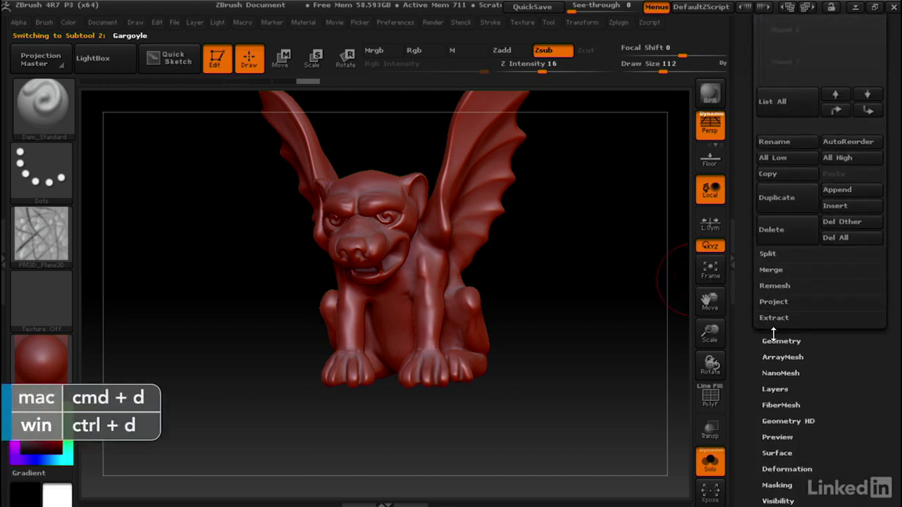
click(777, 340)
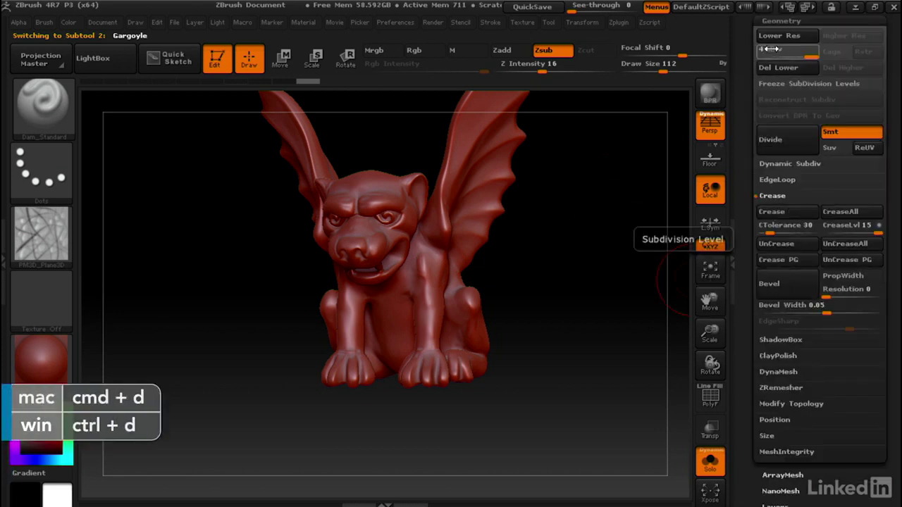
key(ctrl+d)
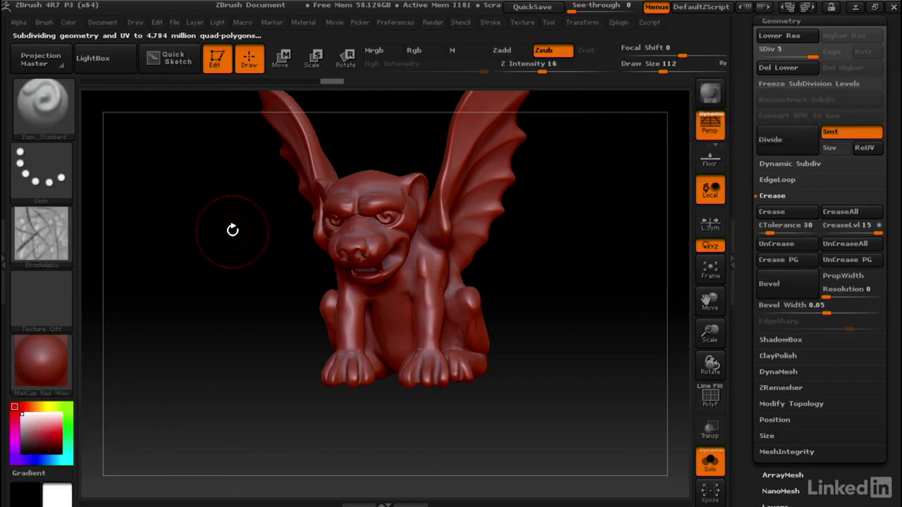
Try a Dam_Standard Dots stroke with the cloned alpha across the gargoyle's front legs and undo it.
drag(564, 204, 613, 297)
alt+drag(612, 141, 601, 231)
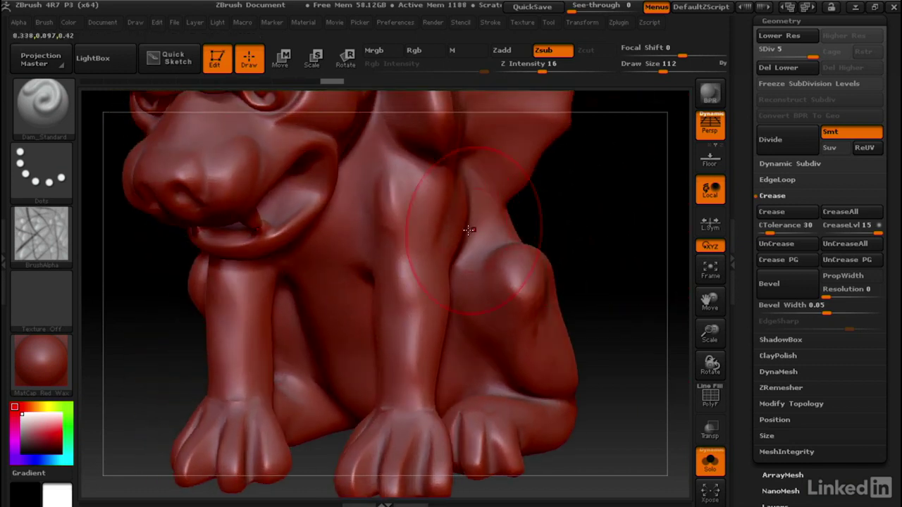
mouse_move(420, 207)
mouse_down()
mouse_move(399, 362)
mouse_move(377, 176)
mouse_move(418, 204)
mouse_move(497, 175)
mouse_move(518, 223)
mouse_up()
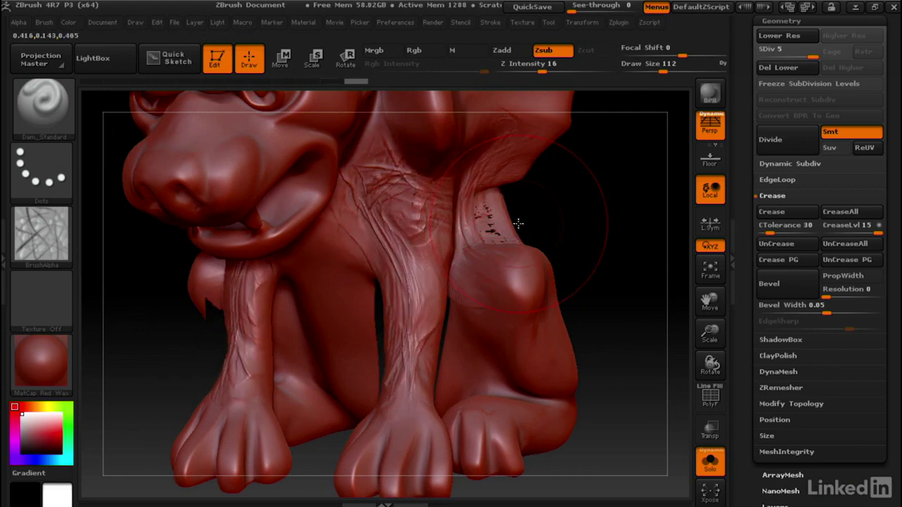
key(ctrl)
key(ctrl+z)
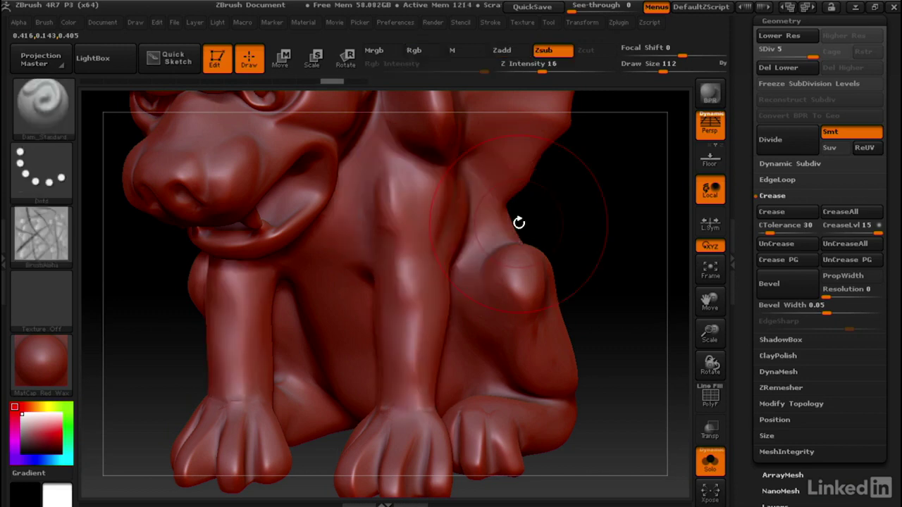
Try stamping the alpha on the gargoyle's left front leg with Dam_Standard and the DragRect stroke, and undo it.
click(490, 22)
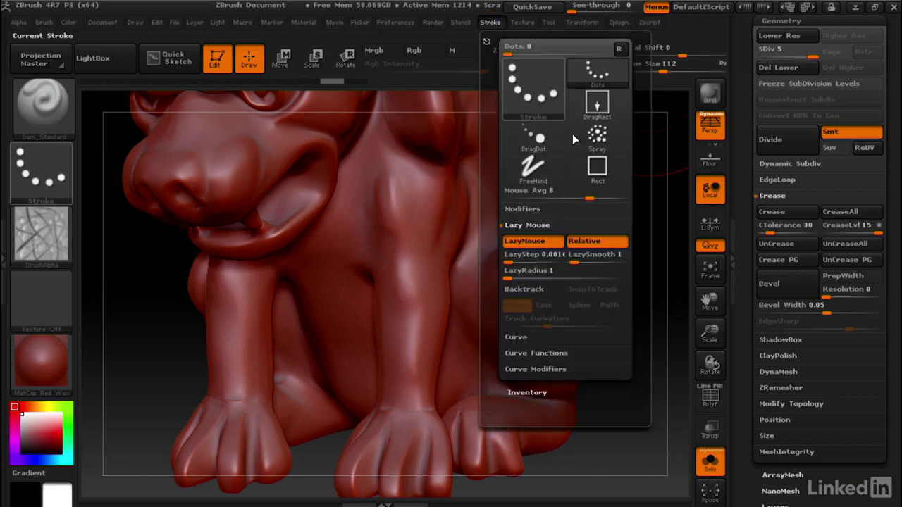
click(599, 106)
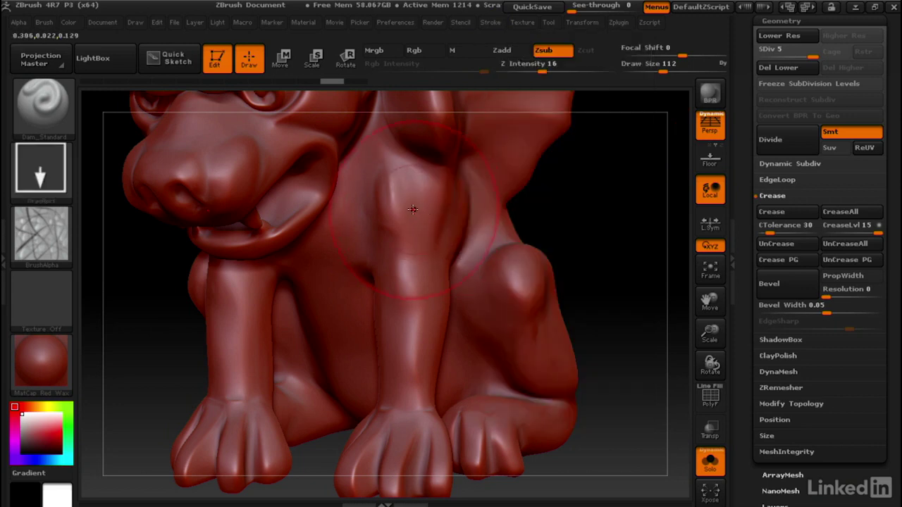
mouse_move(426, 240)
mouse_down()
mouse_move(439, 268)
mouse_move(436, 324)
mouse_move(419, 250)
mouse_move(433, 261)
mouse_move(439, 288)
mouse_up()
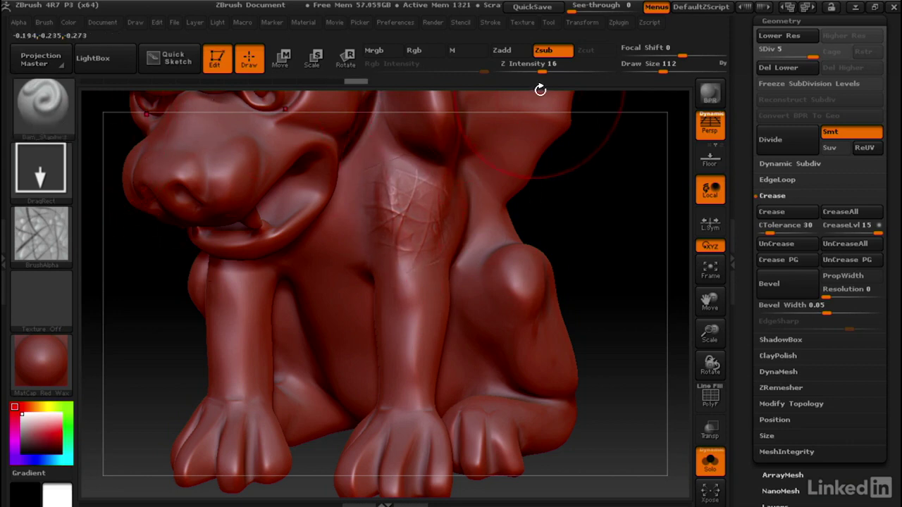
key(ctrl)
key(ctrl+z)
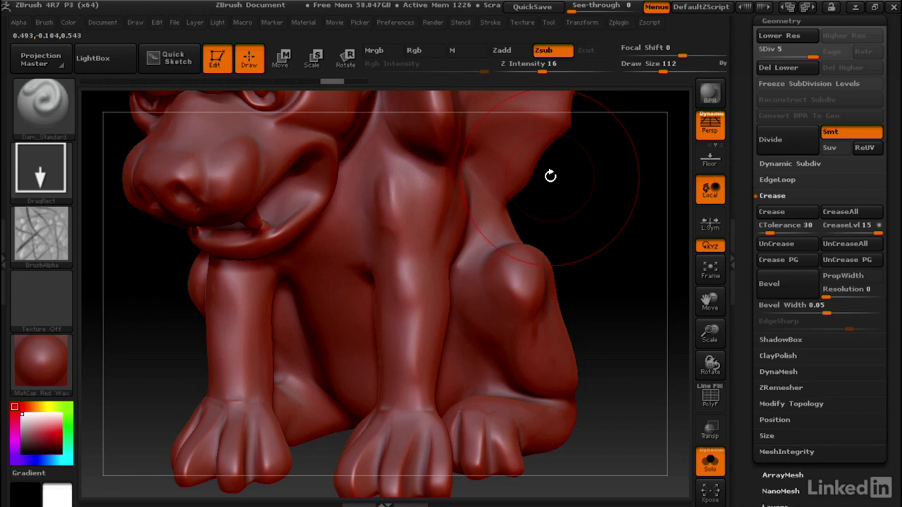
Choose the Standard brush with the DragRect stroke and the PM3D_Plane3D alpha.
key(b)
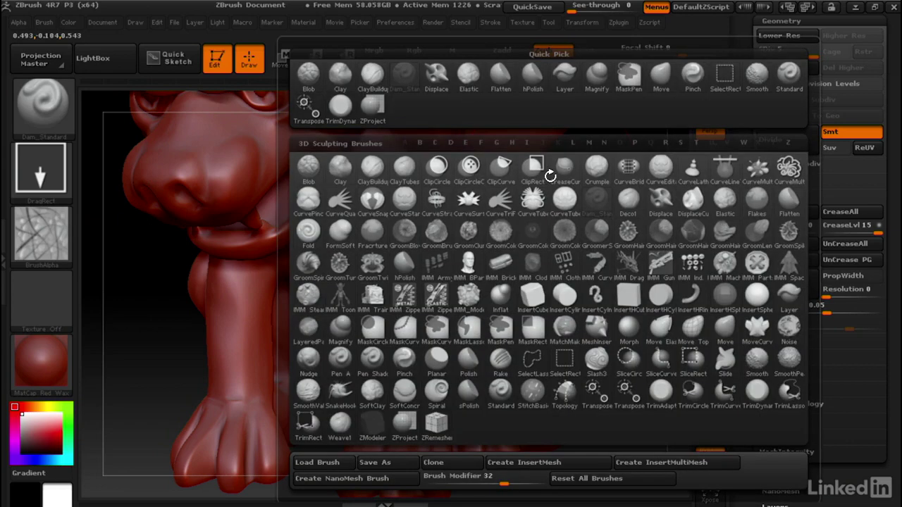
key(s)
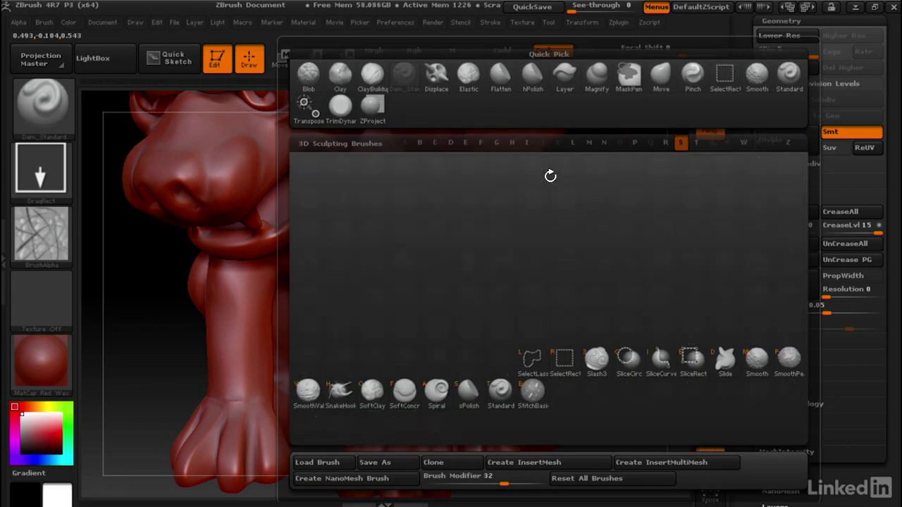
click(500, 390)
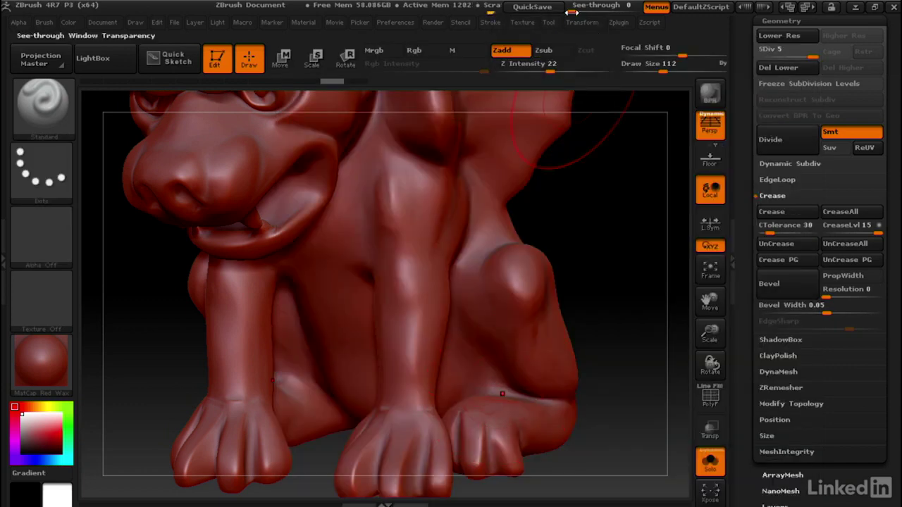
click(490, 23)
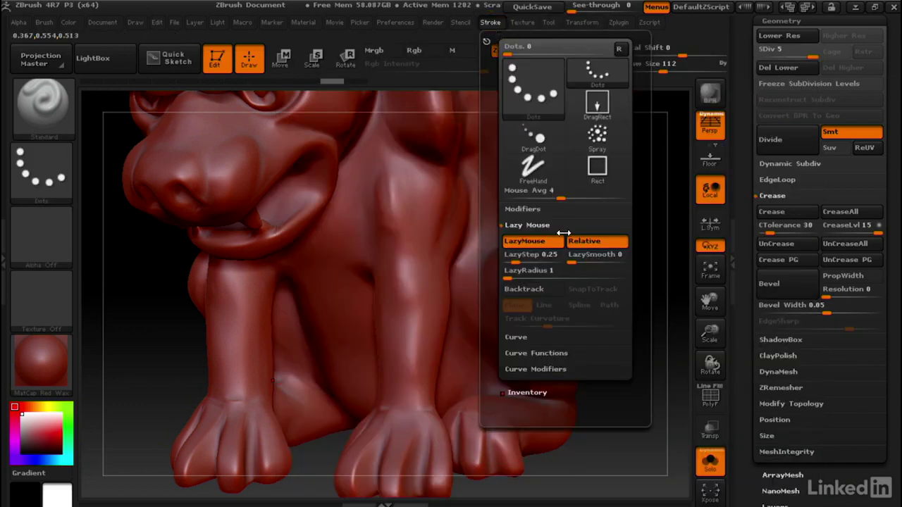
click(599, 109)
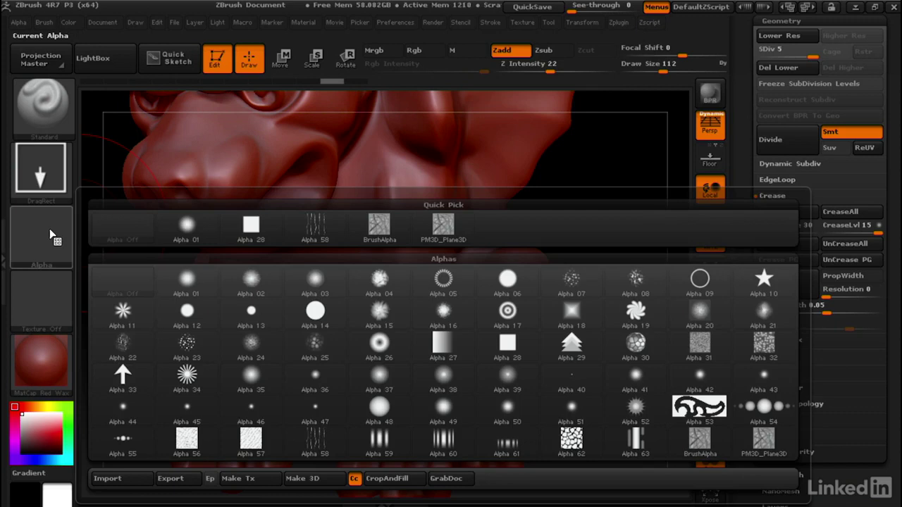
click(444, 226)
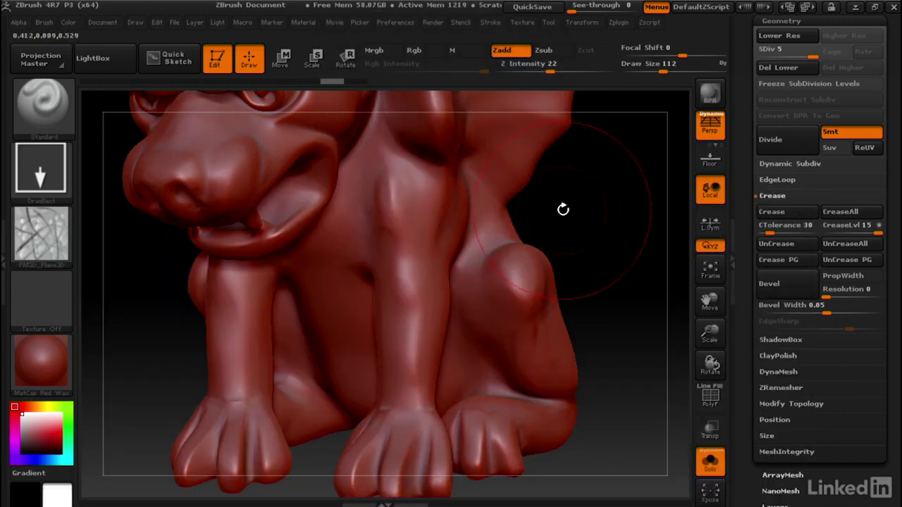
Try stamping the alpha on the gargoyle's upper left front leg with the Standard brush, and undo it.
drag(414, 211, 424, 265)
mouse_move(425, 311)
mouse_down()
mouse_move(403, 325)
mouse_move(403, 346)
mouse_move(408, 307)
mouse_up()
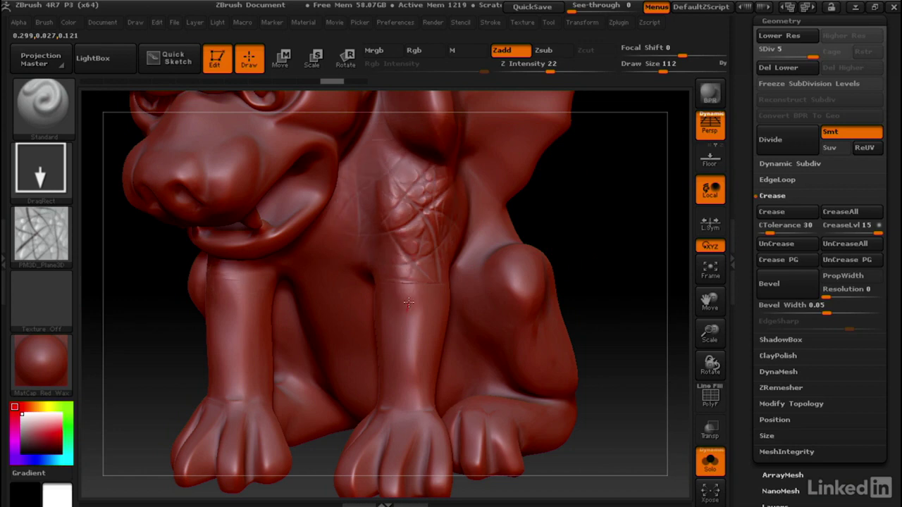
drag(409, 303, 410, 302)
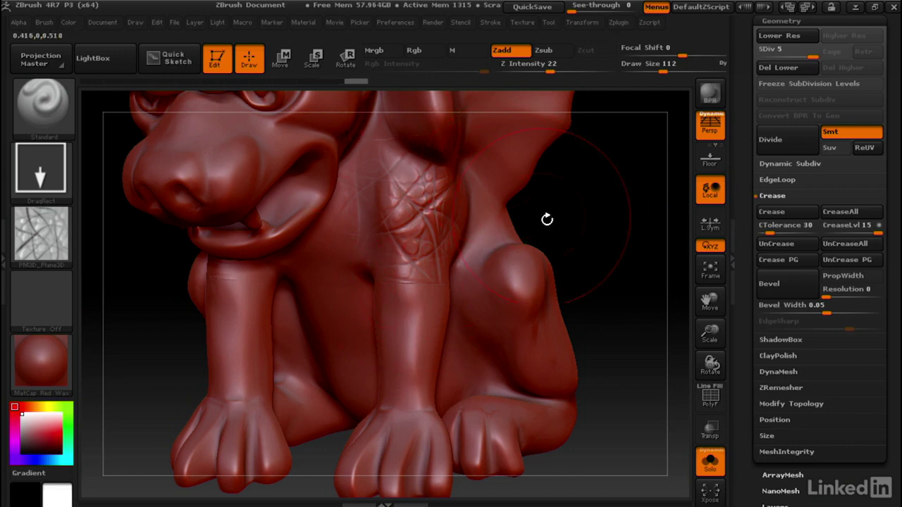
key(ctrl+z)
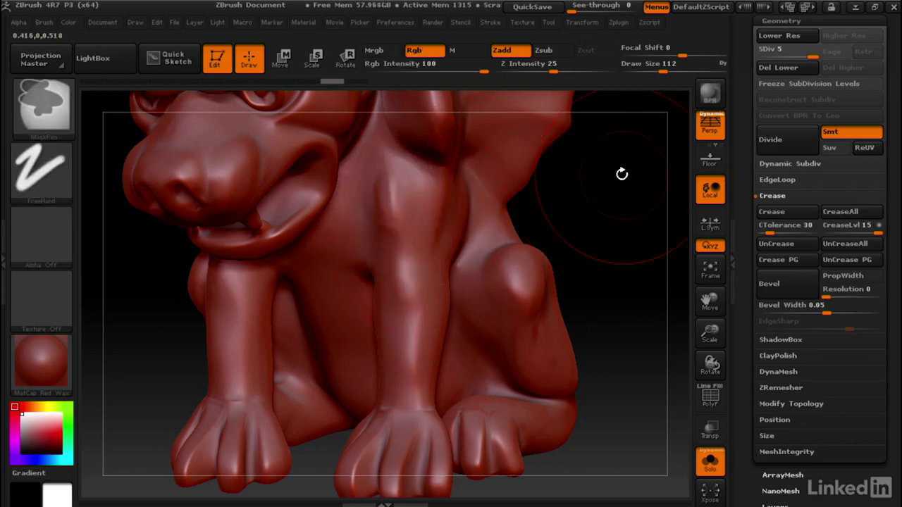
Set the alpha's MidValue to 50, then try a stamp on the upper left front leg and undo it.
click(19, 22)
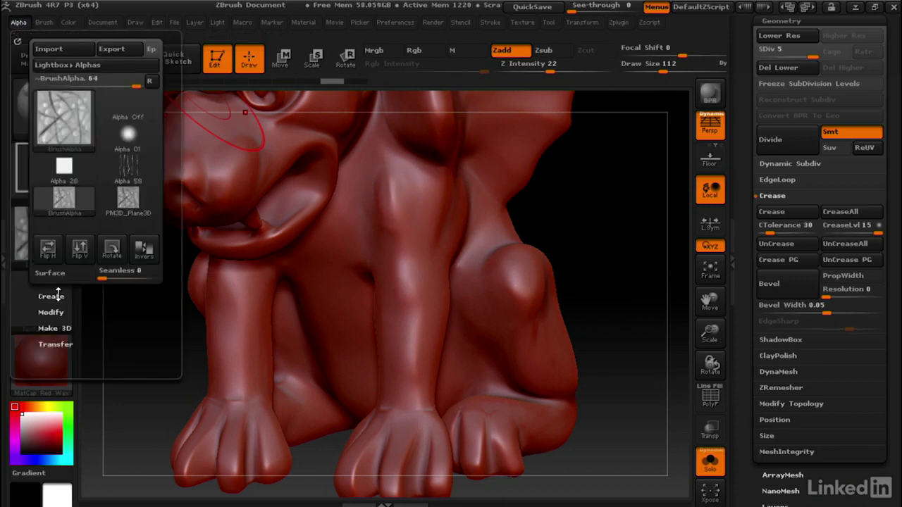
click(51, 312)
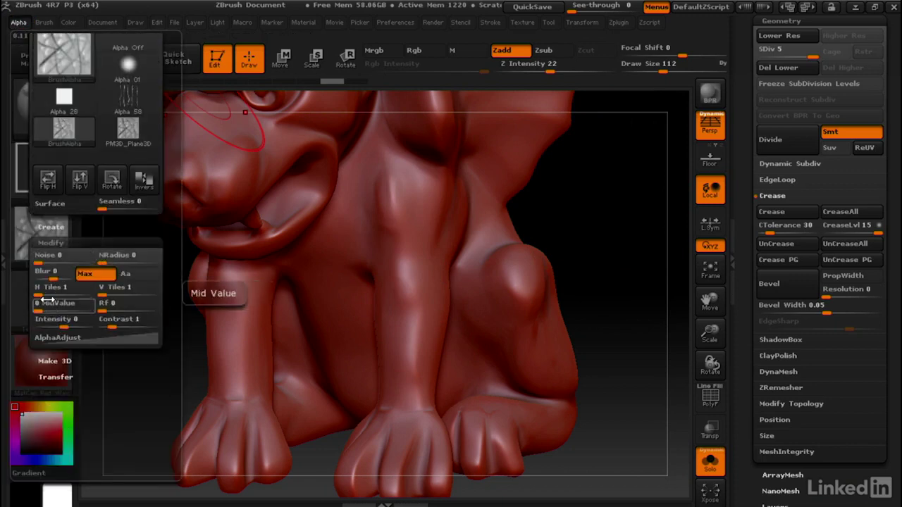
drag(40, 313, 59, 312)
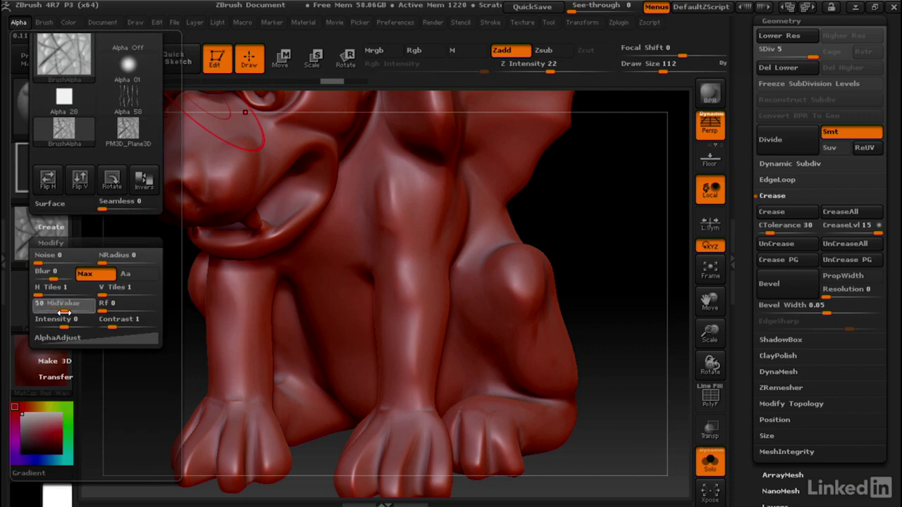
drag(65, 310, 65, 313)
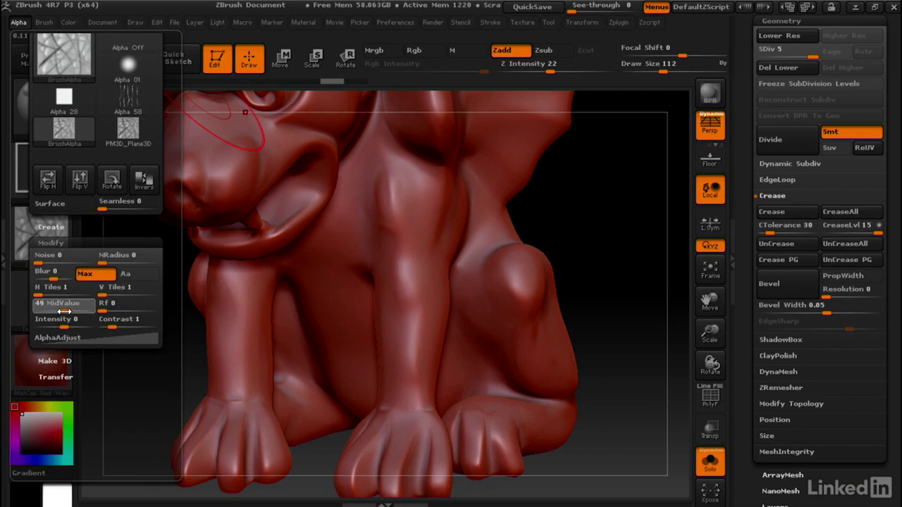
click(64, 311)
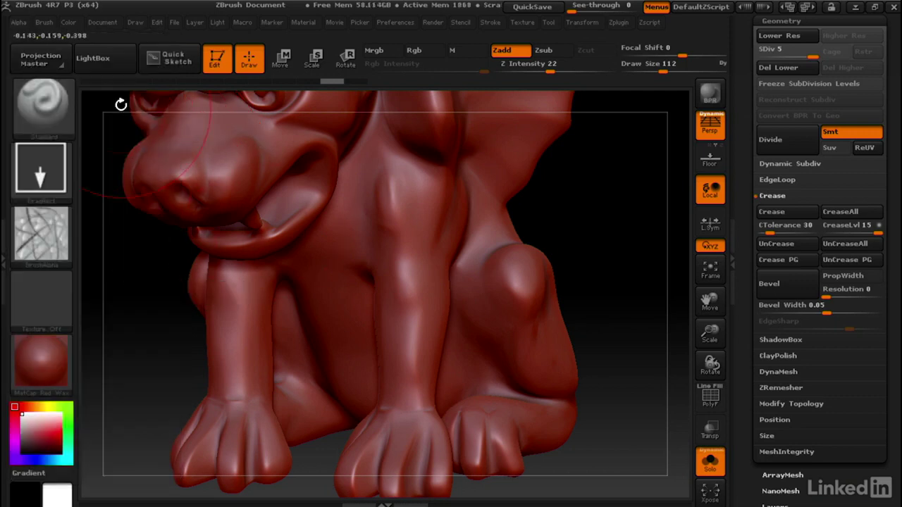
drag(437, 218, 439, 320)
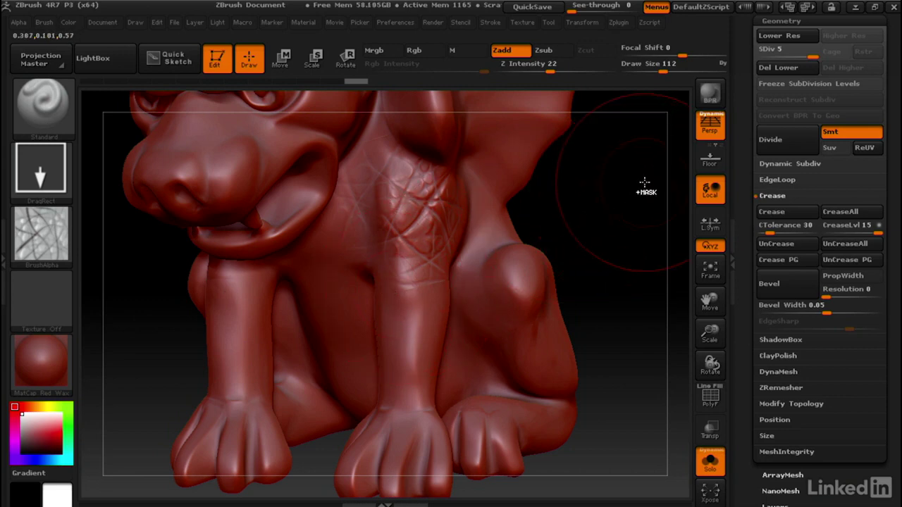
key(ctrl)
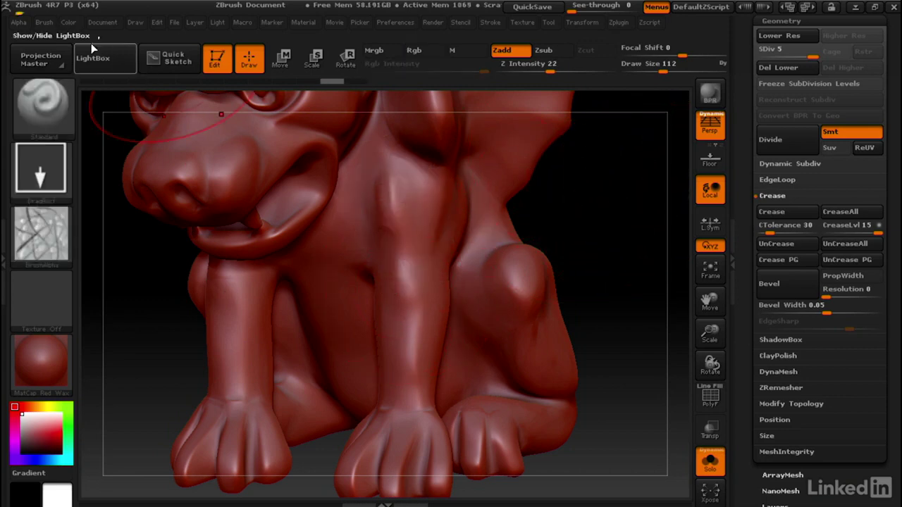
Set the alpha's Radial Fade (Rf) to 14.
click(19, 23)
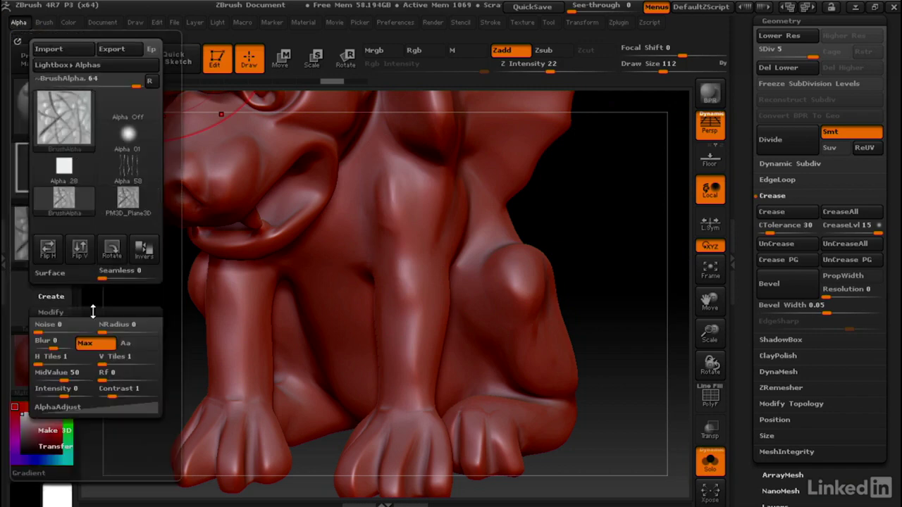
drag(102, 379, 109, 380)
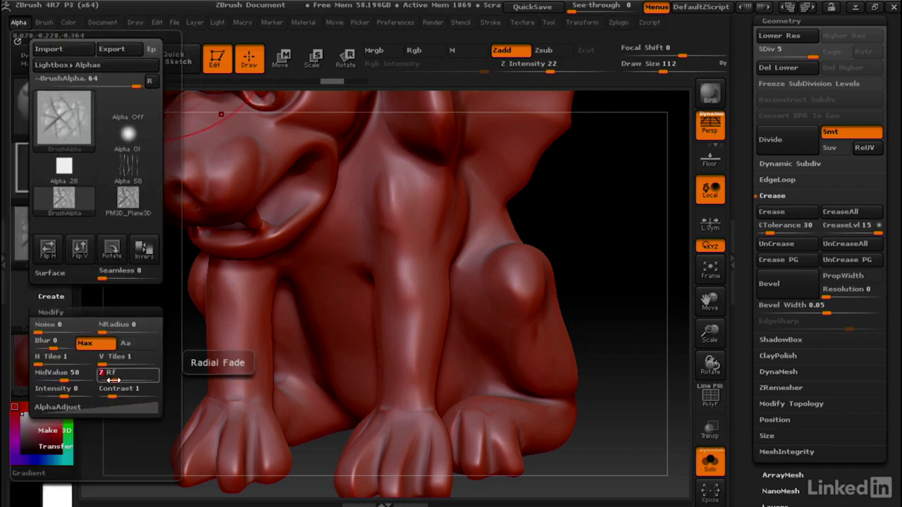
mouse_move(109, 380)
mouse_down()
mouse_move(91, 379)
mouse_move(141, 377)
mouse_move(124, 380)
mouse_up()
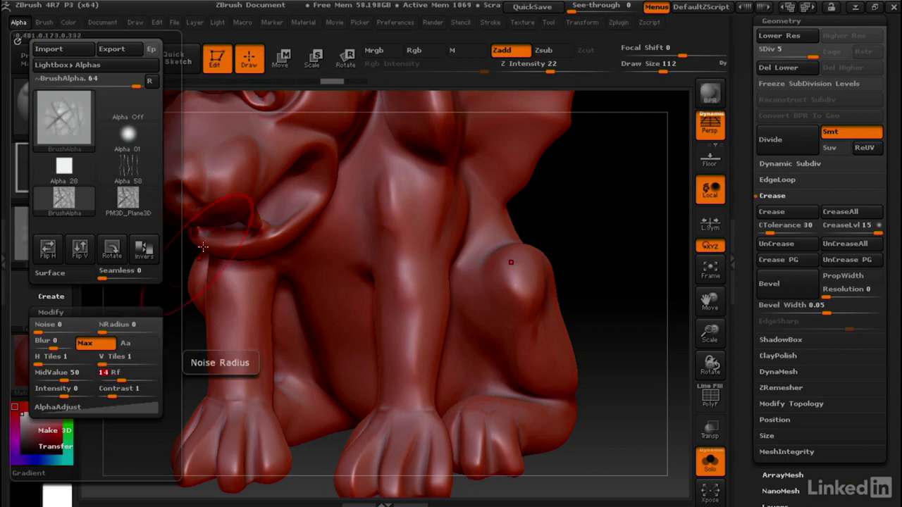
Stamp the faded alpha on the gargoyle's upper left front leg and on the front and outer side of its forearm.
drag(411, 208, 464, 314)
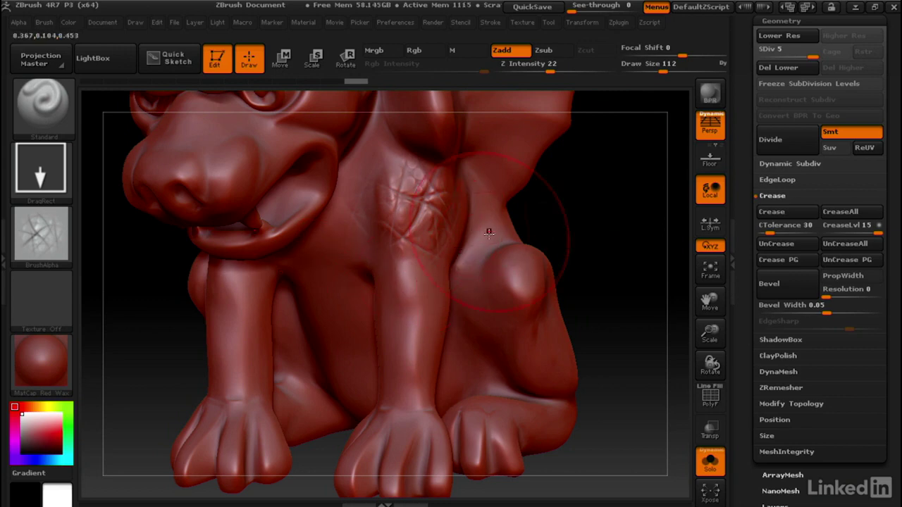
drag(396, 303, 349, 300)
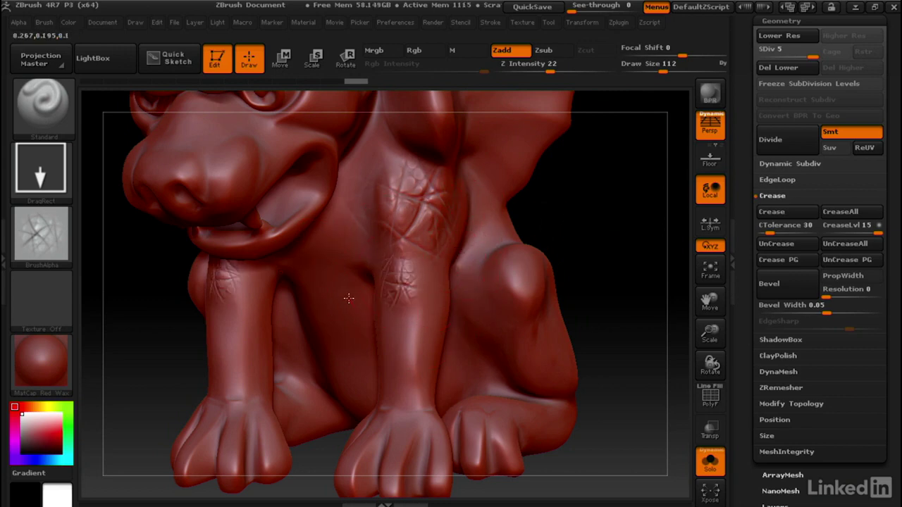
drag(601, 209, 367, 286)
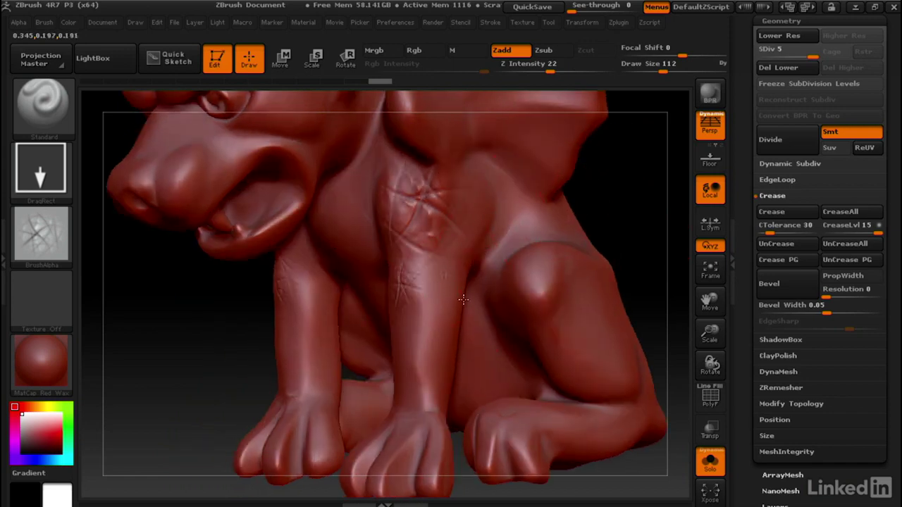
drag(507, 224, 501, 306)
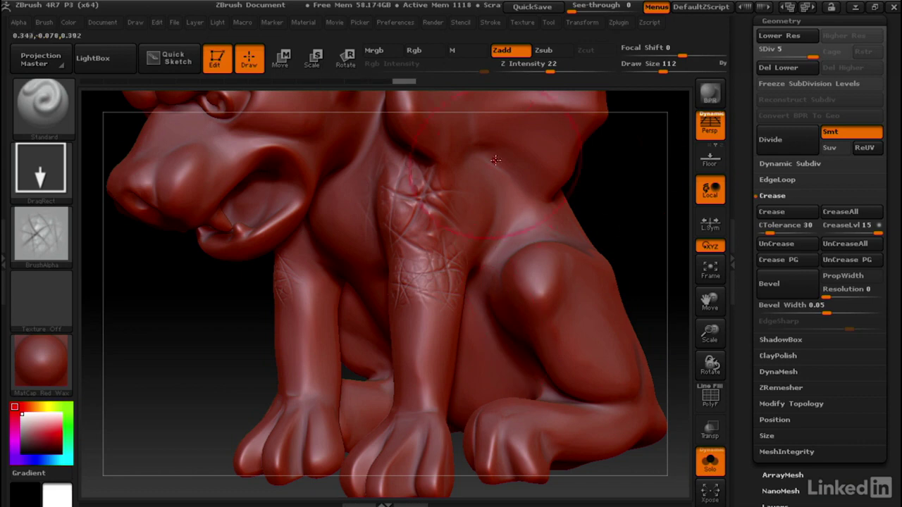
Stamp overlapping skin creases on the gargoyle's chest beside the left front leg and up toward the neck.
drag(606, 181, 625, 175)
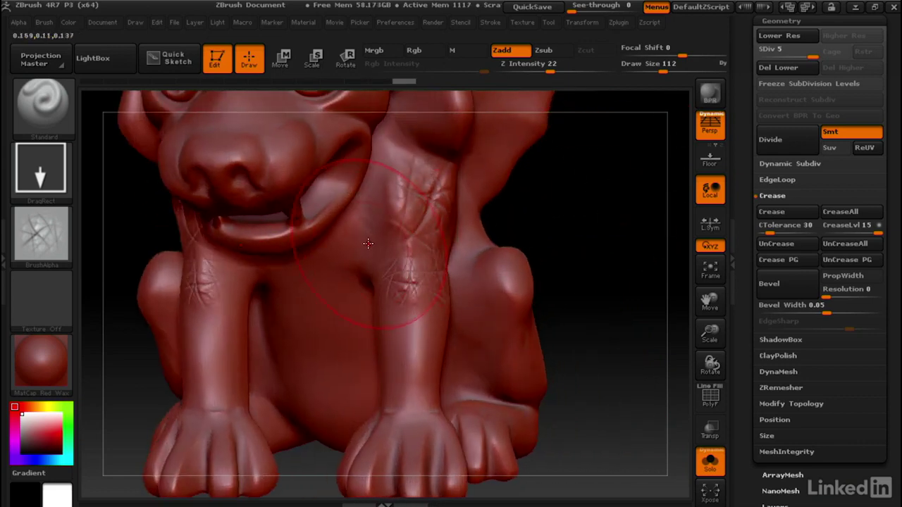
drag(365, 242, 407, 297)
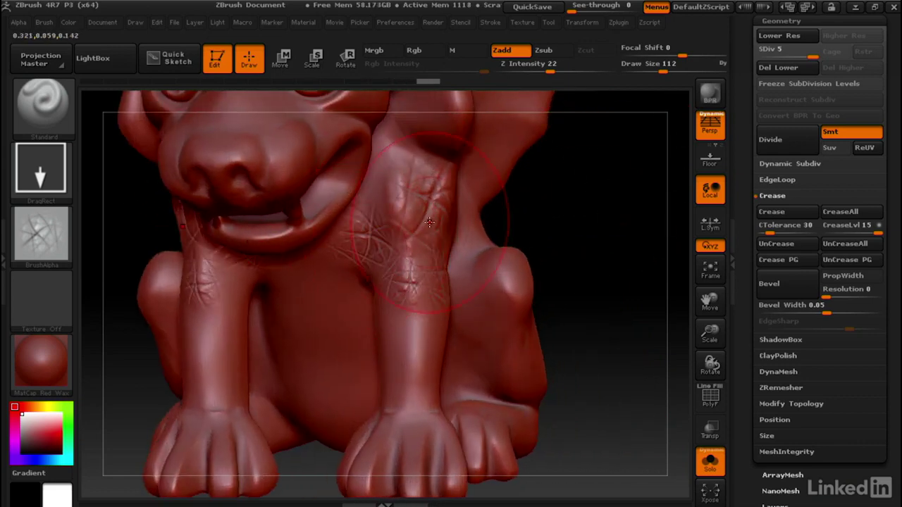
drag(568, 187, 546, 188)
mouse_move(361, 171)
mouse_down()
mouse_move(384, 226)
mouse_move(396, 231)
mouse_up()
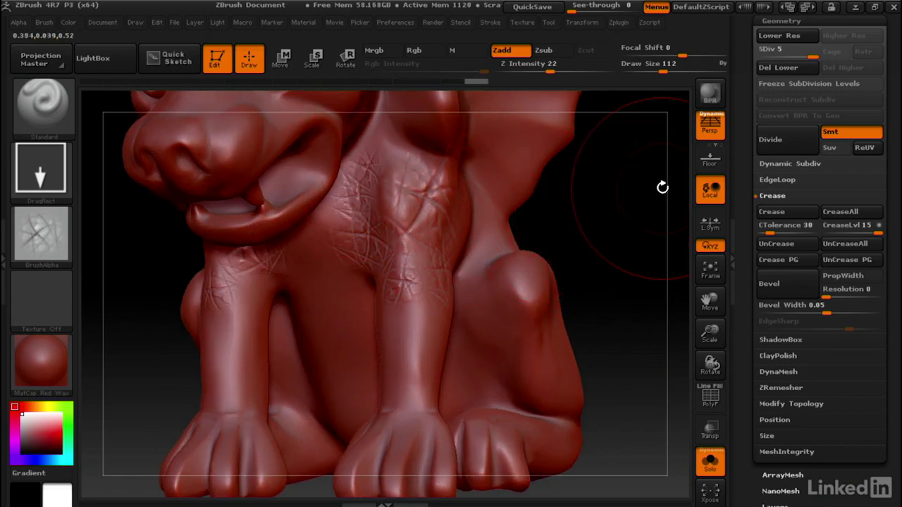